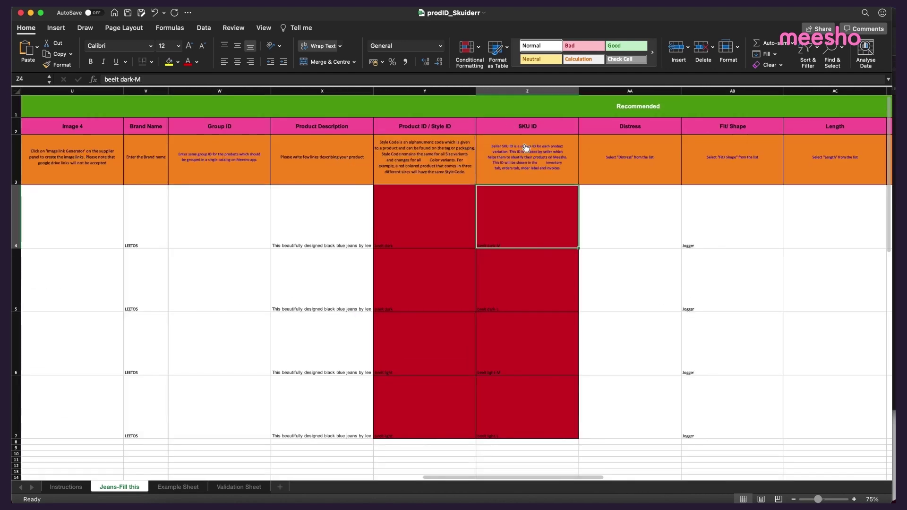
Append the special characters *&( to the SKU ID in Z4 and Rs420 to the SKU ID in Z5
left_click(519, 262)
left_click(512, 369)
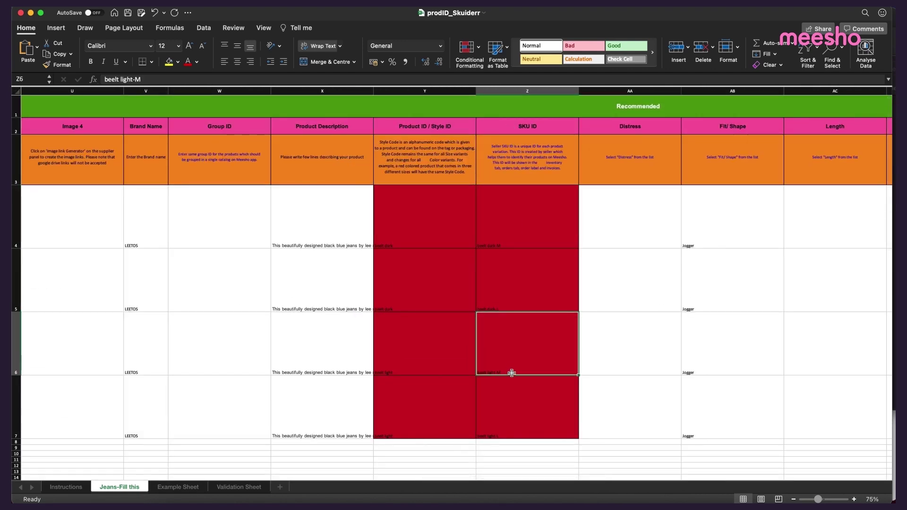
left_click(502, 399)
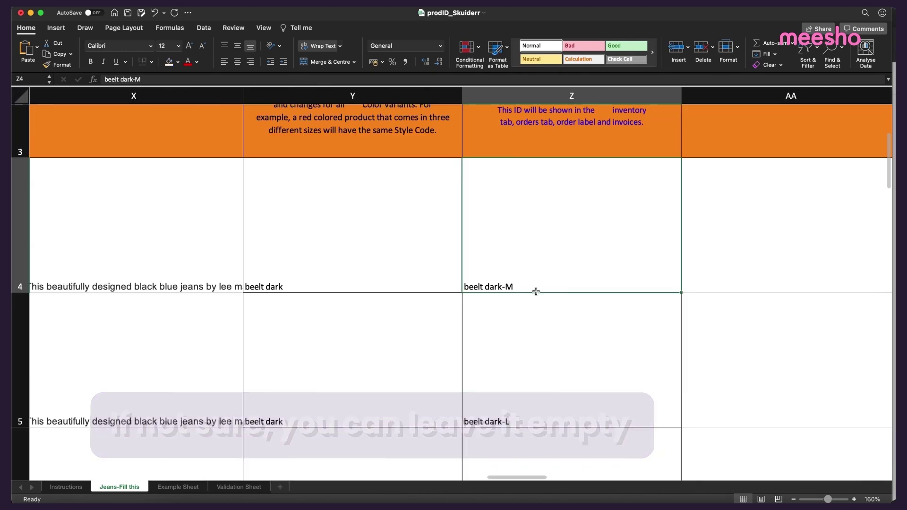
double_click(537, 277)
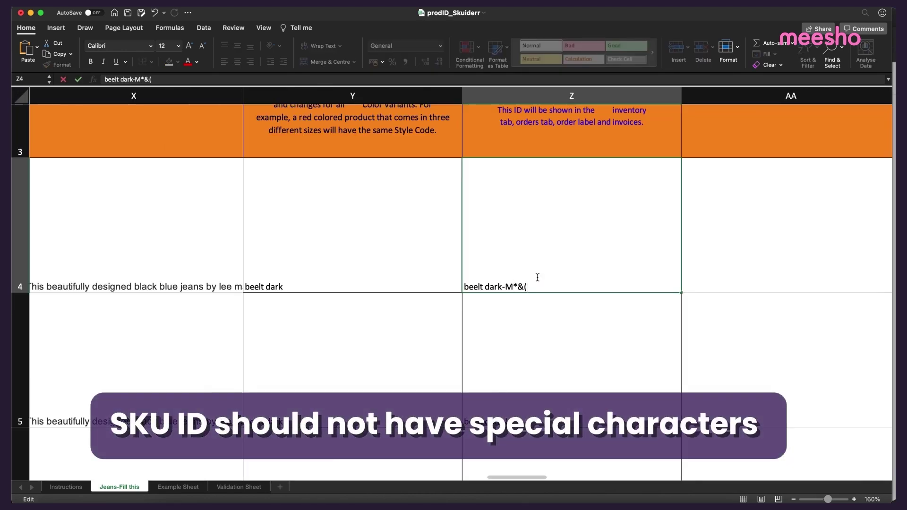
key("Return")
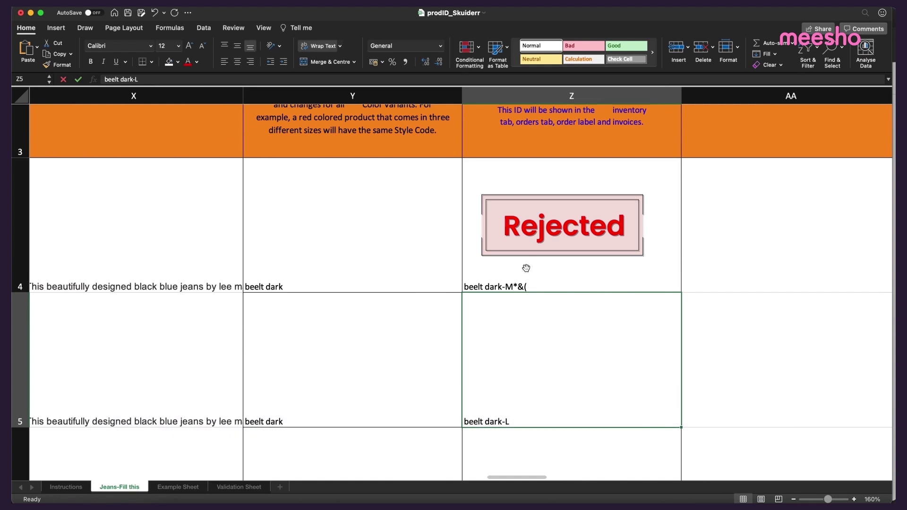
double_click(517, 424)
type("Rs420")
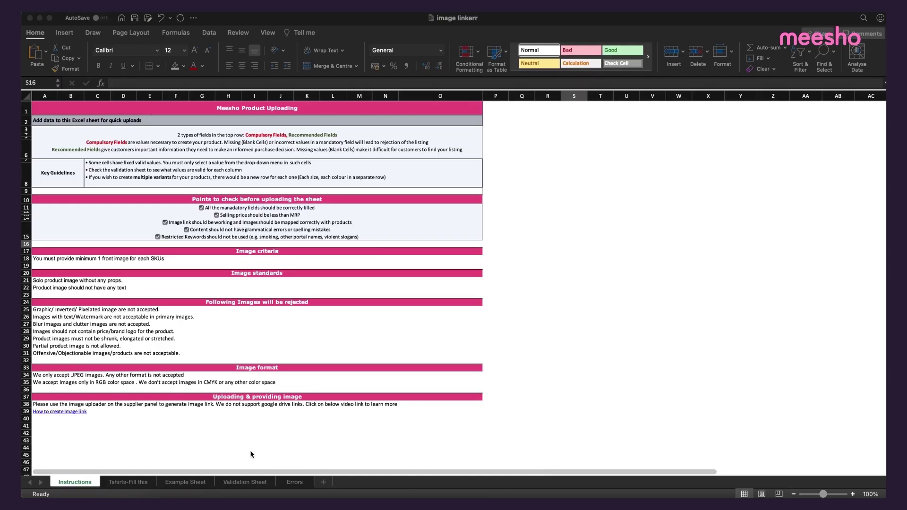
Follow the error link in the Tshirts-Fill this sheet and read the error messages for the rejected catalog
left_click(141, 484)
left_click(141, 483)
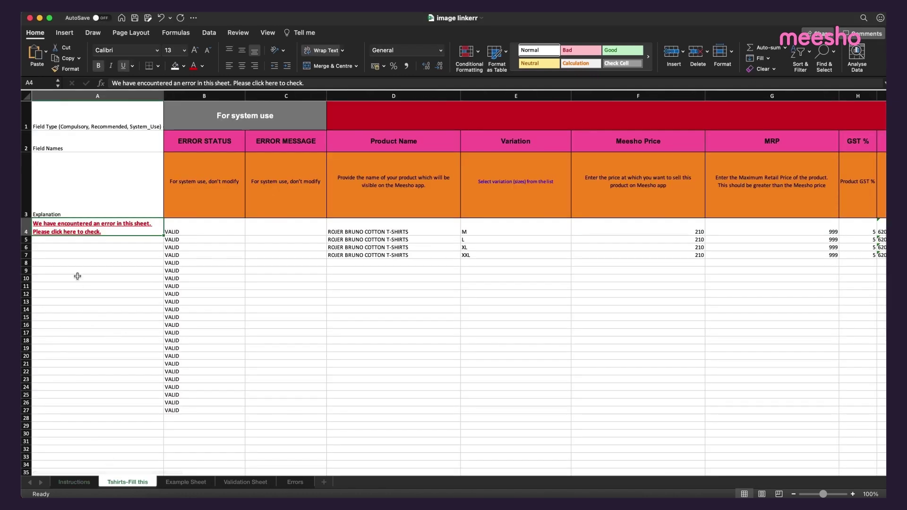
left_click(84, 232)
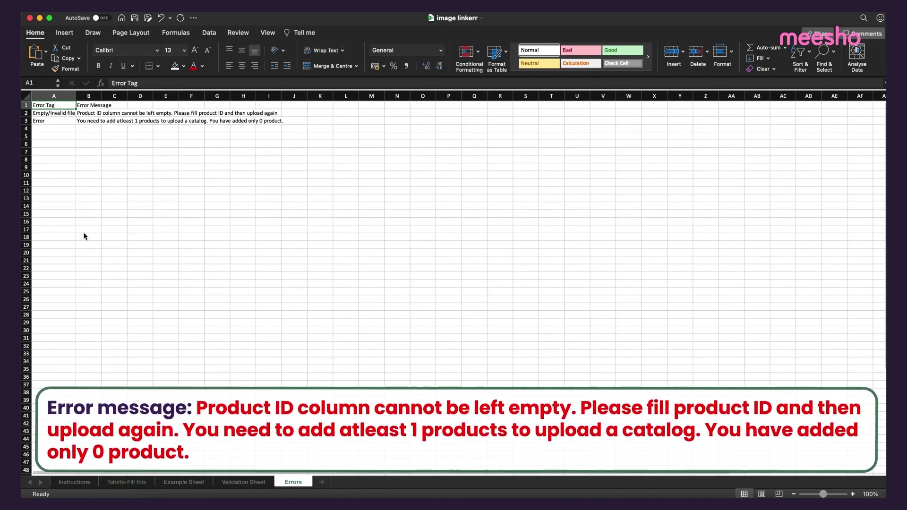
scroll(109, 126, "up", 5)
scroll(113, 127, "left", 1)
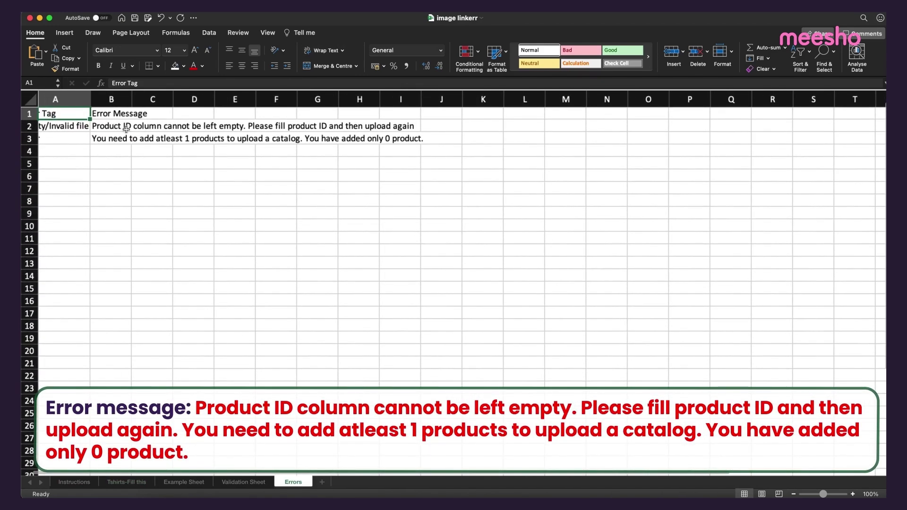
scroll(126, 129, "left", 1)
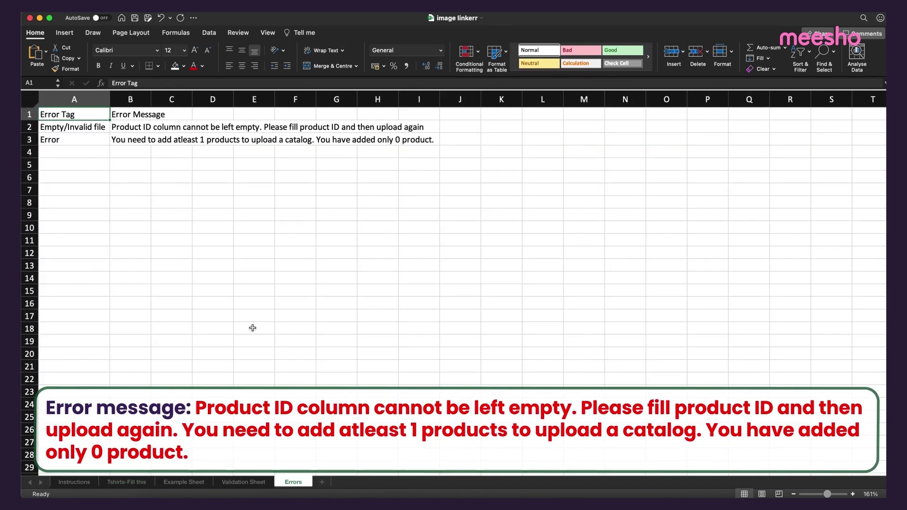
Return to the Tshirts-Fill this sheet and select the four products' Image 1 (Front) cells
left_click(126, 483)
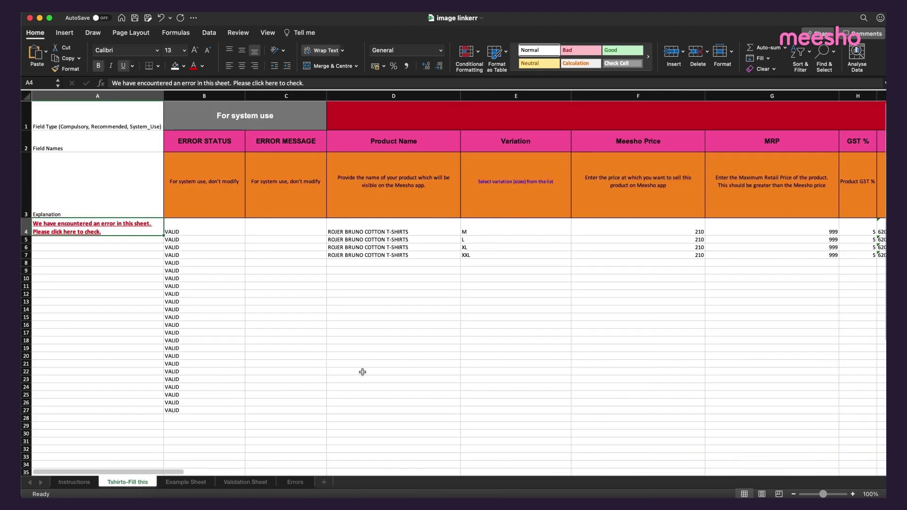
scroll(363, 372, "right", 15)
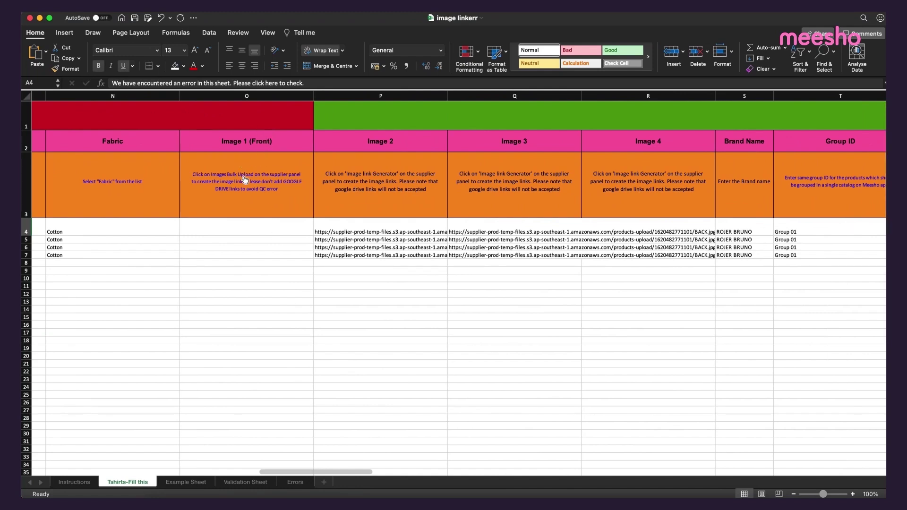
left_click_drag(239, 222, 240, 262)
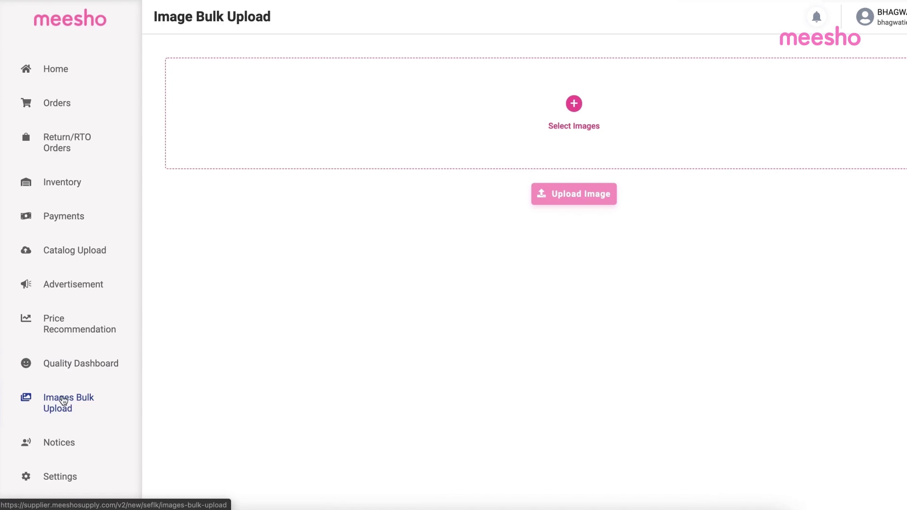
Upload all four T-shirt images from the Images folder through Image Bulk Upload
left_click(545, 108)
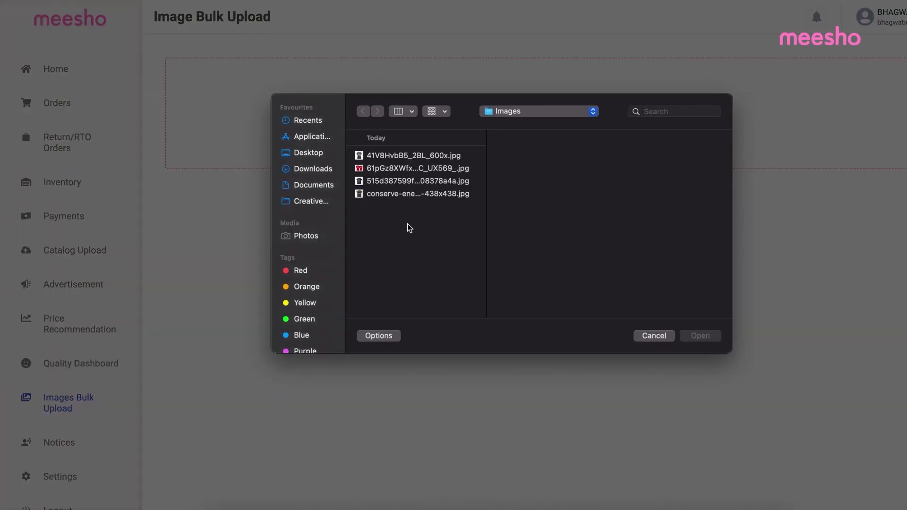
left_click_drag(407, 225, 396, 163)
left_click(697, 336)
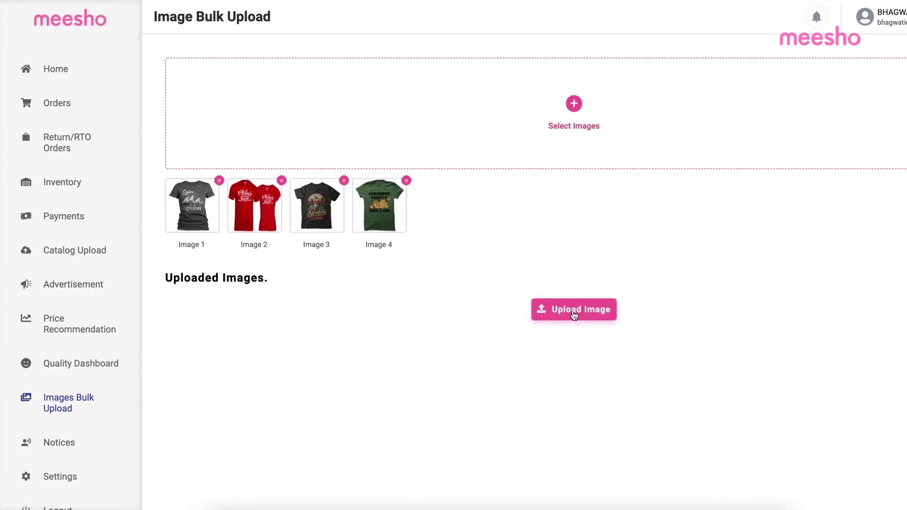
left_click(574, 315)
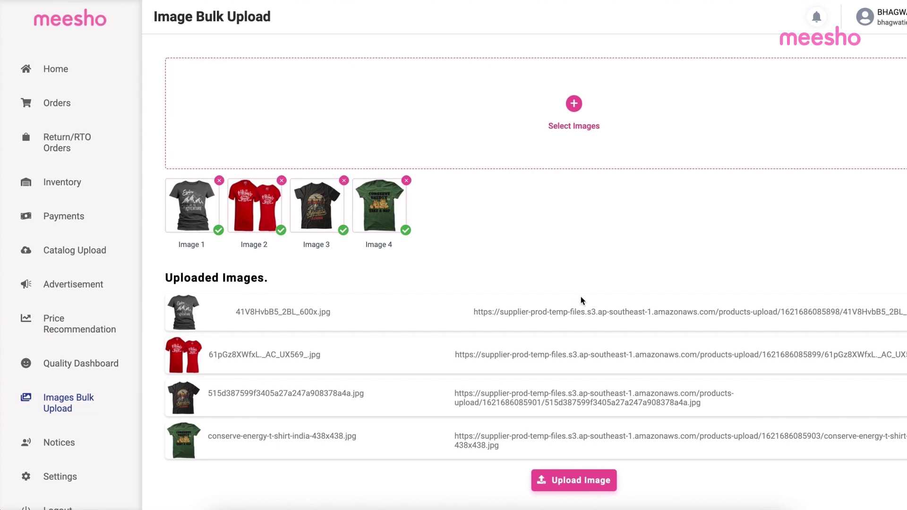
Copy the link of the uploaded image 41V8HvbB5_2BL_600x.jpg and switch to the Tshirts-Fill this sheet in Excel
left_click(785, 354)
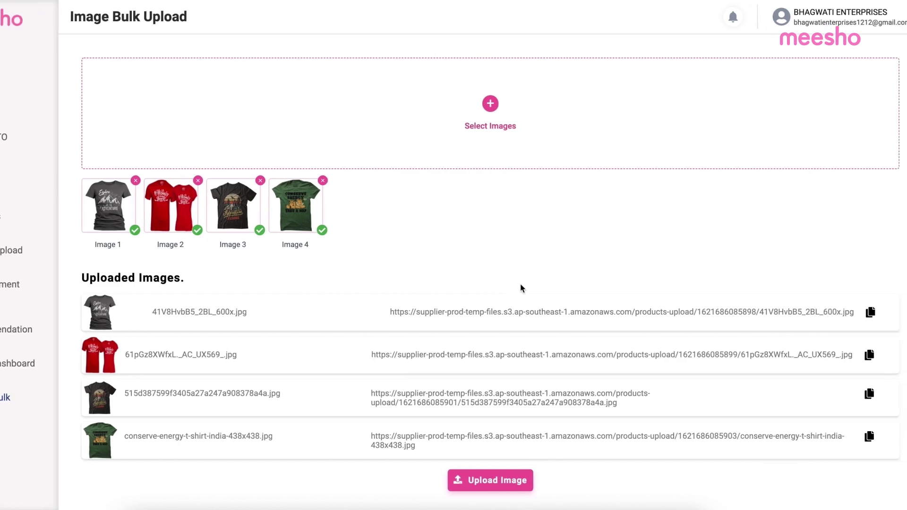
left_click(860, 311)
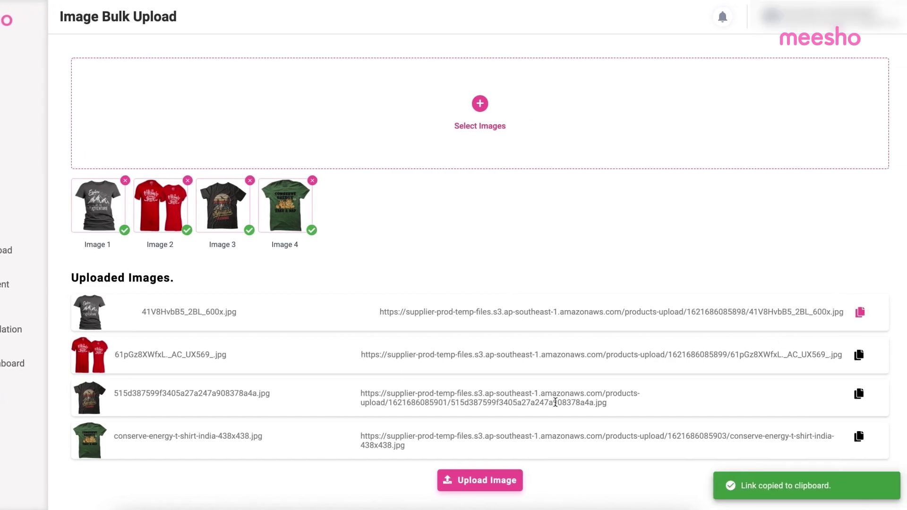
key("super+Tab")
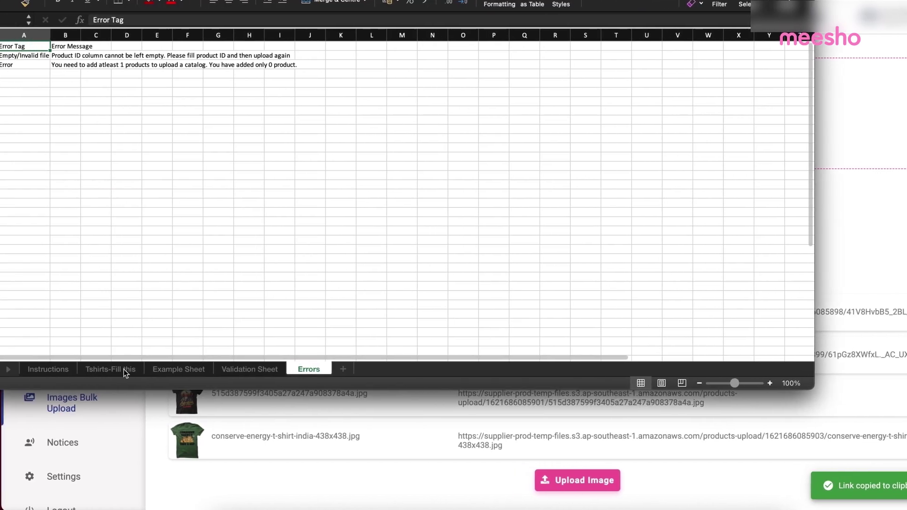
left_click(111, 369)
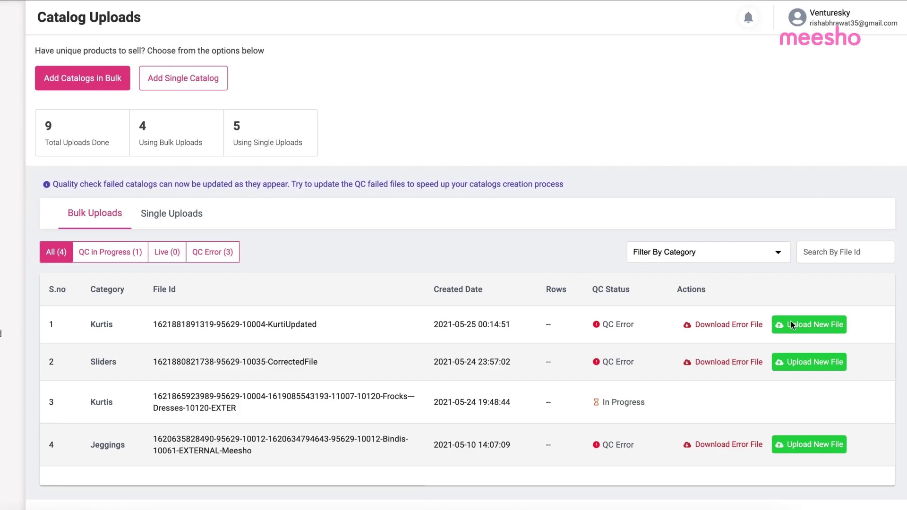
Upload Kurtis-10004-EXTERNAL-MeeshoTemplate (1).xlsx as the new file for the KurtiUpdated catalog in the first row
left_click(814, 324)
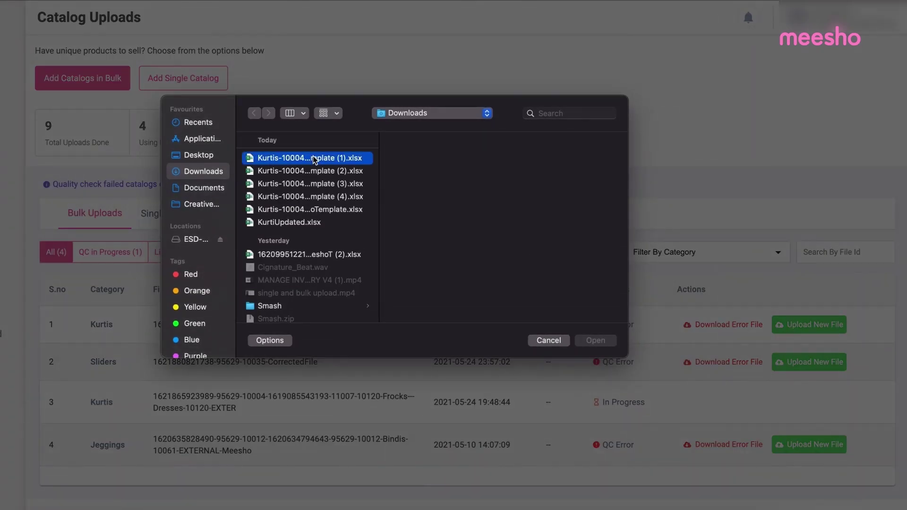
left_click(314, 159)
left_click(585, 340)
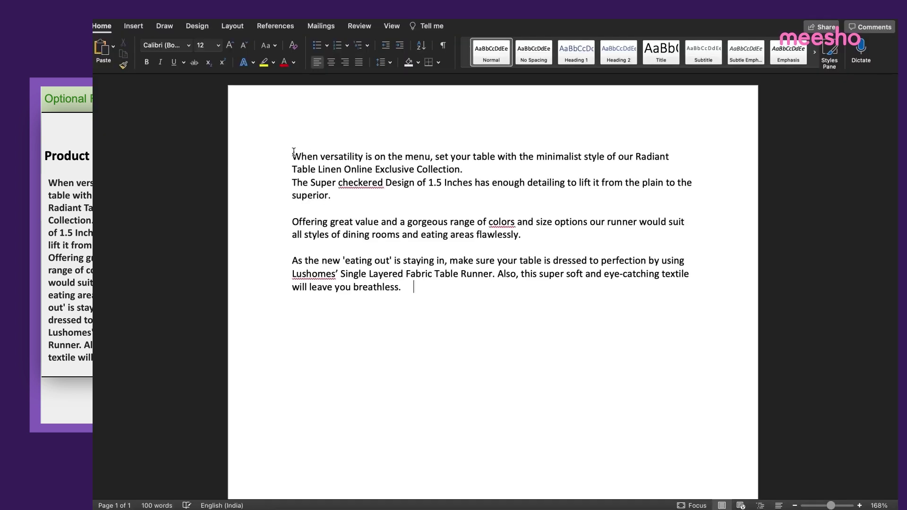
Check the character count of the whole product description in the Word document
left_click_drag(292, 155, 412, 293)
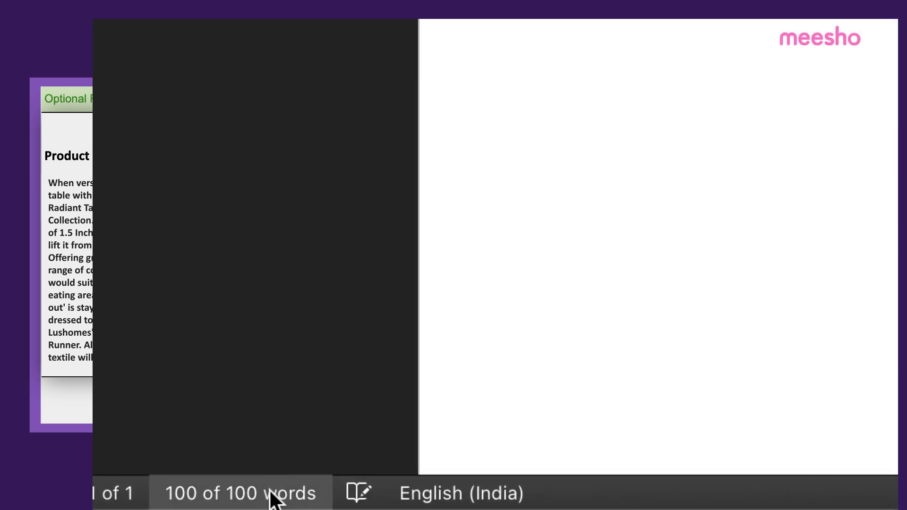
left_click(272, 496)
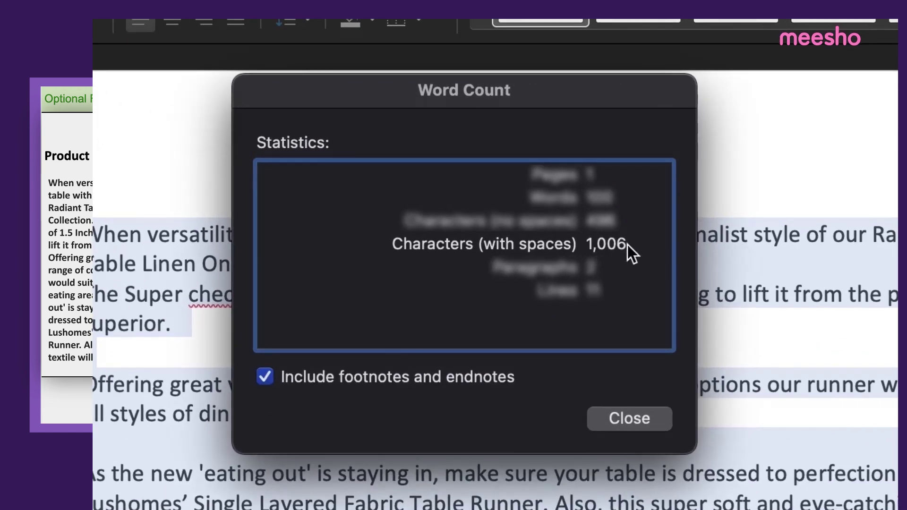
left_click(616, 417)
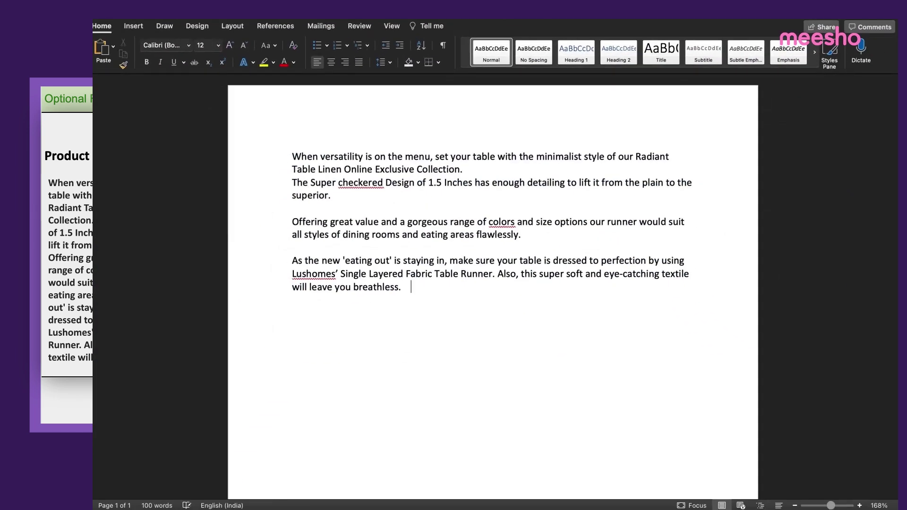
Remove the trailing spaces after "breathless." and recheck the character count of the whole description
key("BackSpace")
key("super+a")
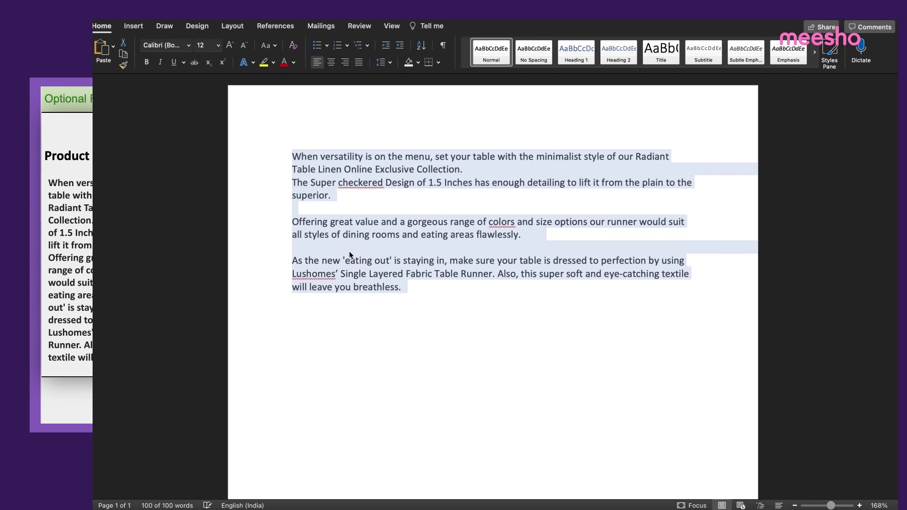
left_click(167, 506)
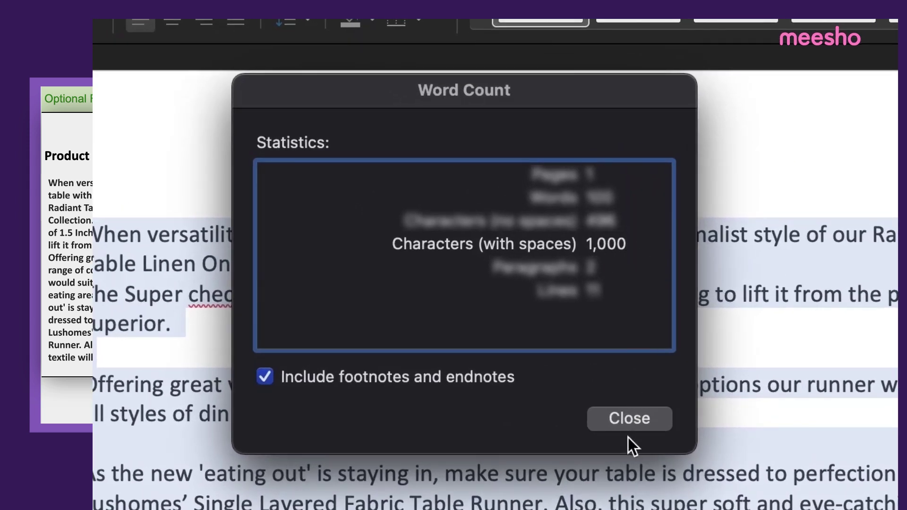
left_click(631, 418)
Select the whole description and close the Word document without saving its changes
left_click(409, 288)
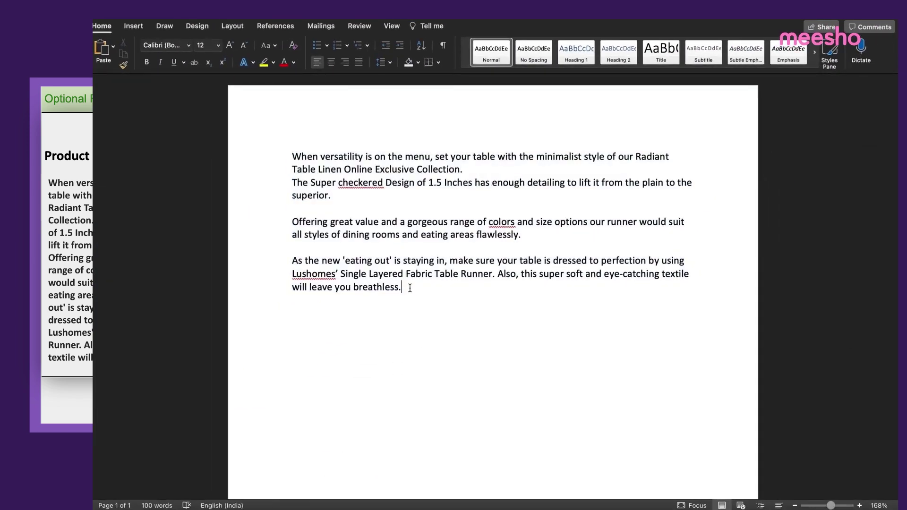
left_click_drag(410, 288, 292, 153)
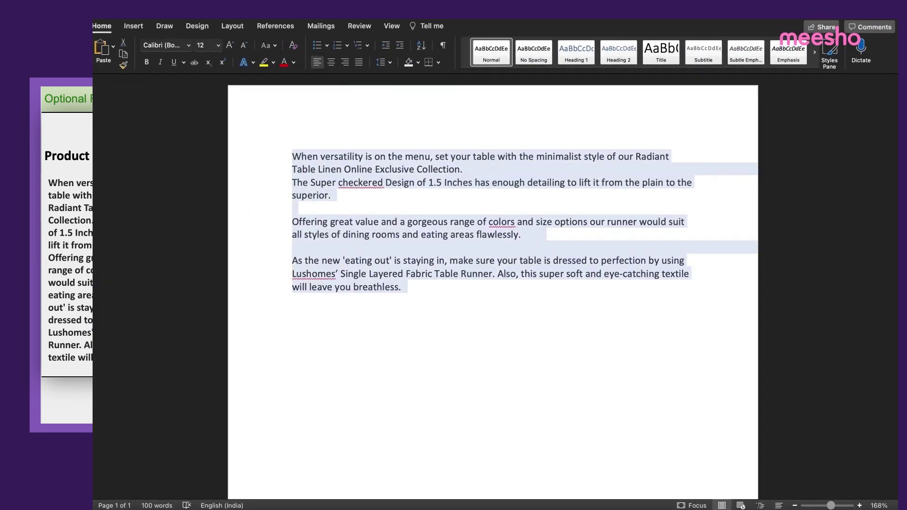
key("super+w")
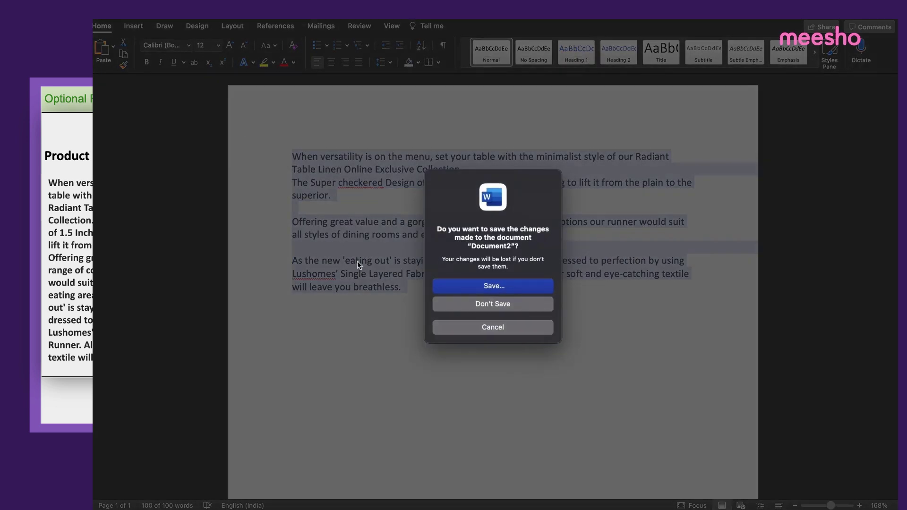
left_click(468, 304)
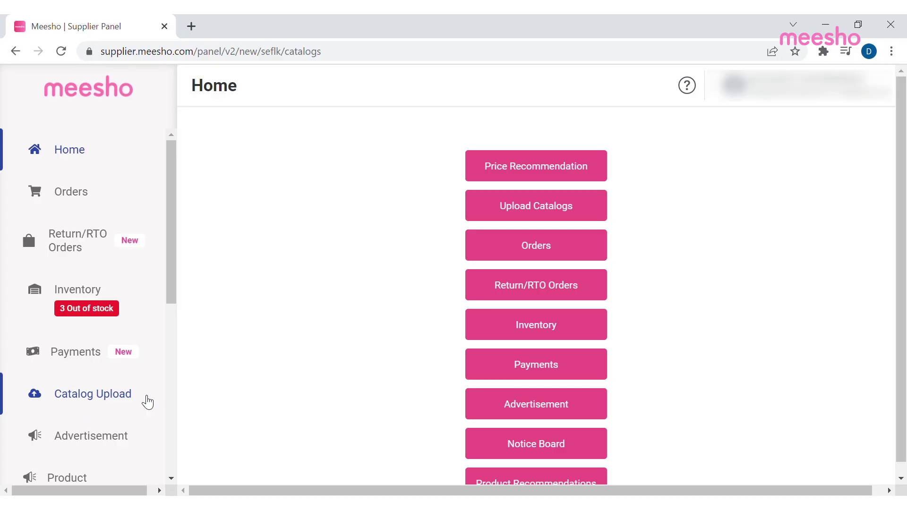
Open Catalog Upload and submit Kurtis-10004-EXTERNAL-MeeshoTemplate (1).xlsx as the new file for the KurtiUpdated catalog
left_click(146, 398)
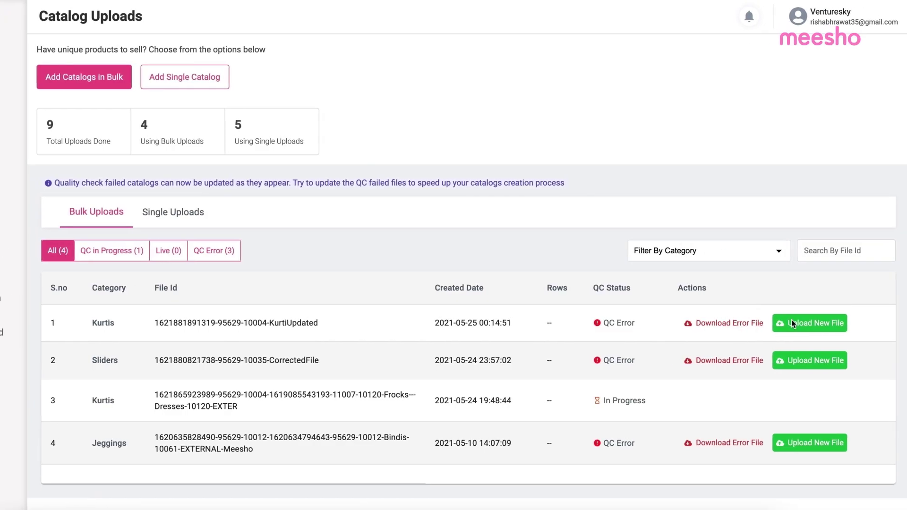
left_click(791, 319)
left_click(315, 157)
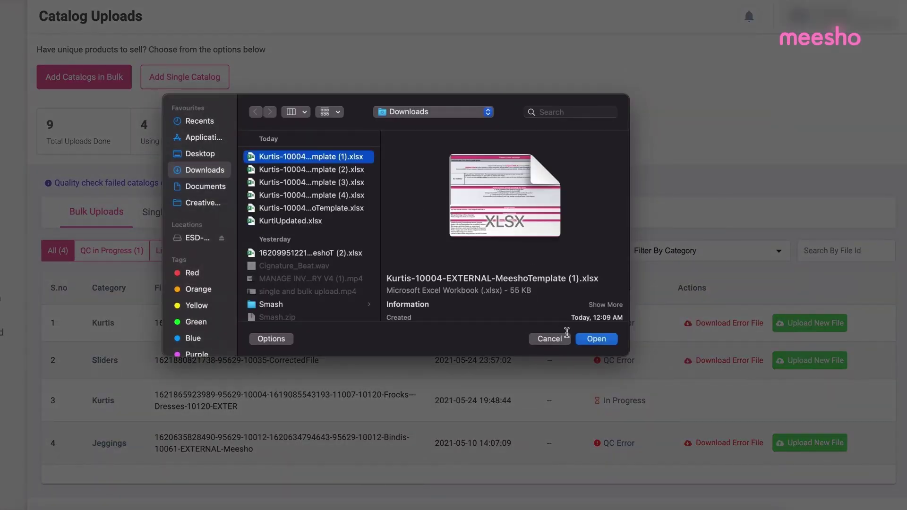
left_click(588, 339)
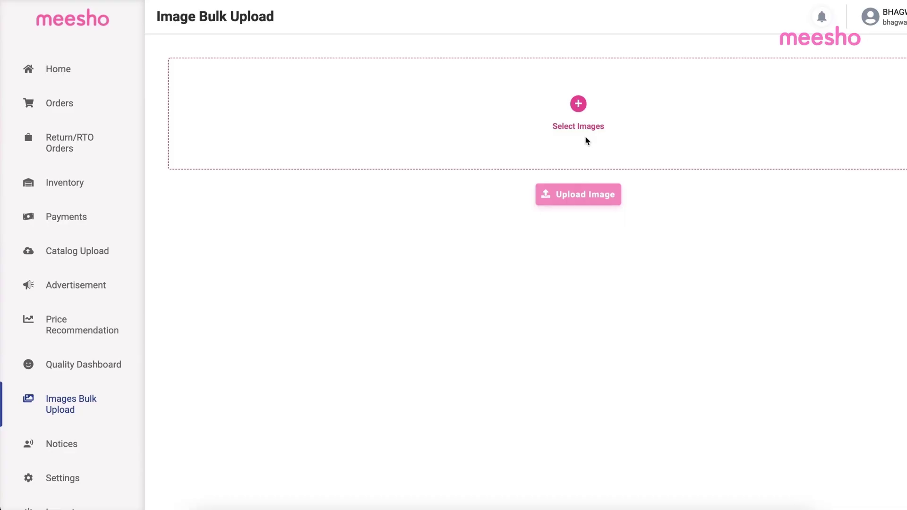
Choose adidas-women-t-shirts-500x500.jpg from the Downloads folder as the image for the bulk image upload
left_click(580, 119)
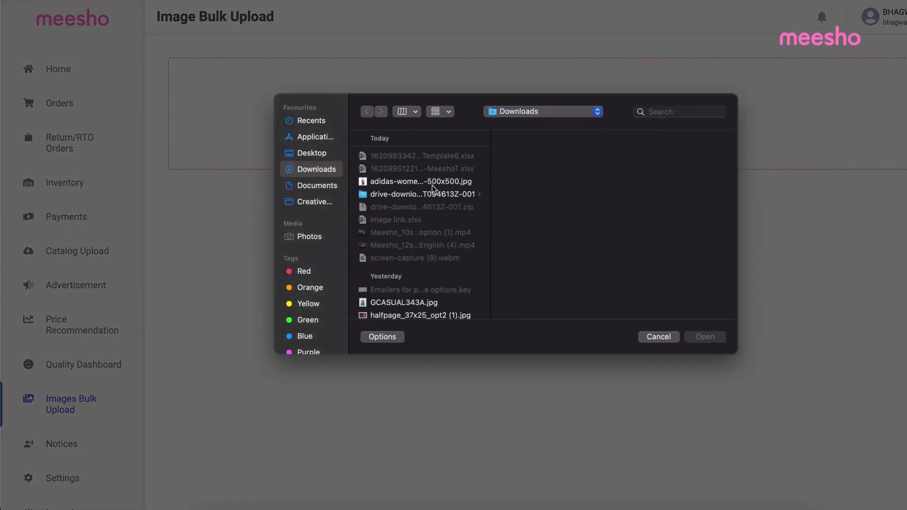
left_click(427, 182)
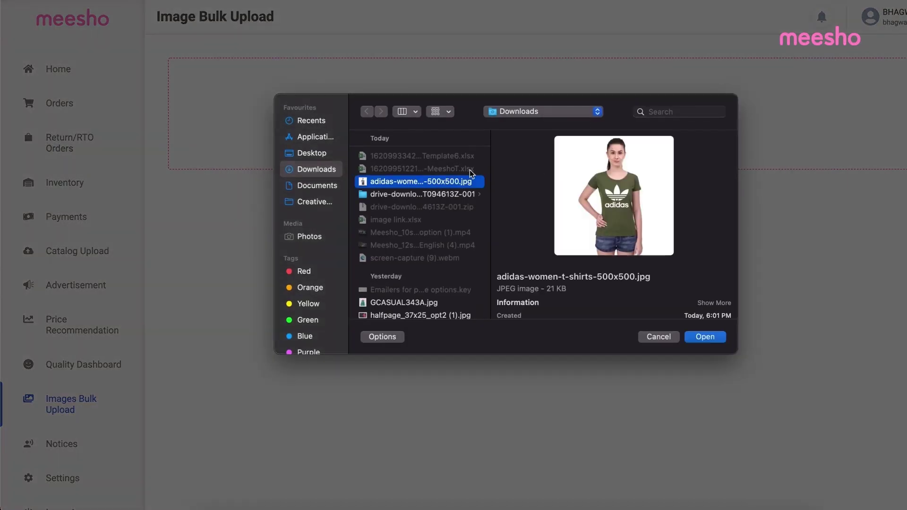
left_click(705, 337)
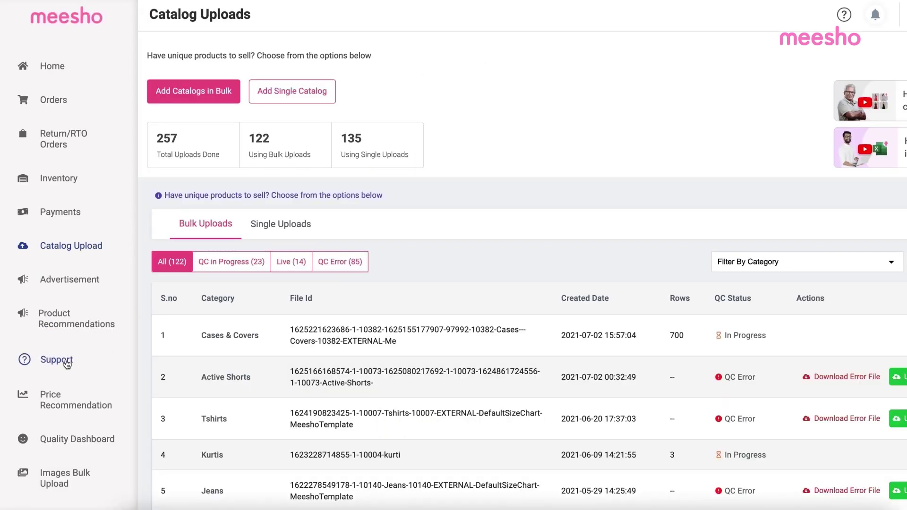
Open a new support ticket for the Cataloging & Pricing issue "Our brand is not shown in drop down while listing the product"
left_click(61, 358)
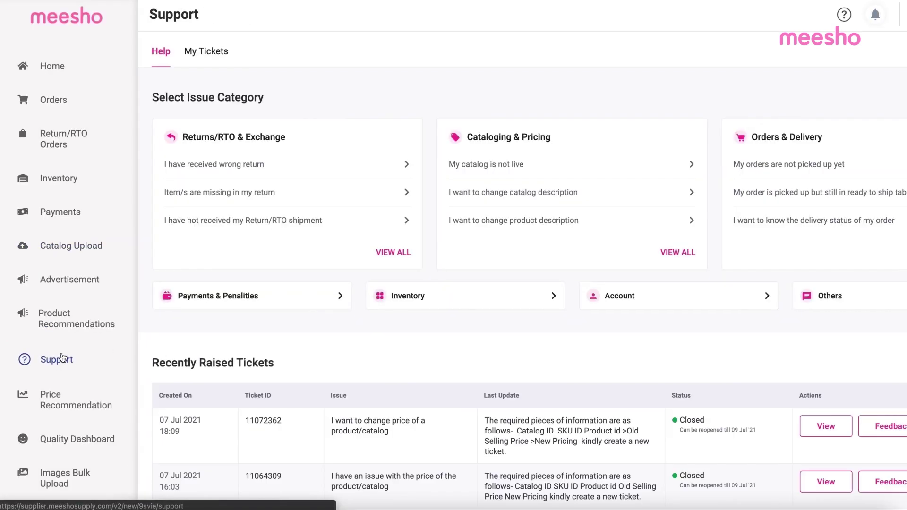
left_click(672, 254)
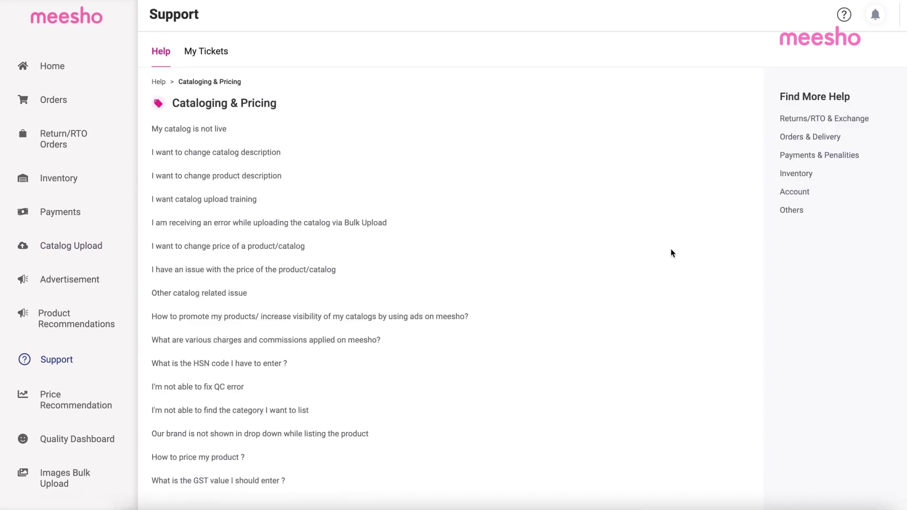
left_click(263, 433)
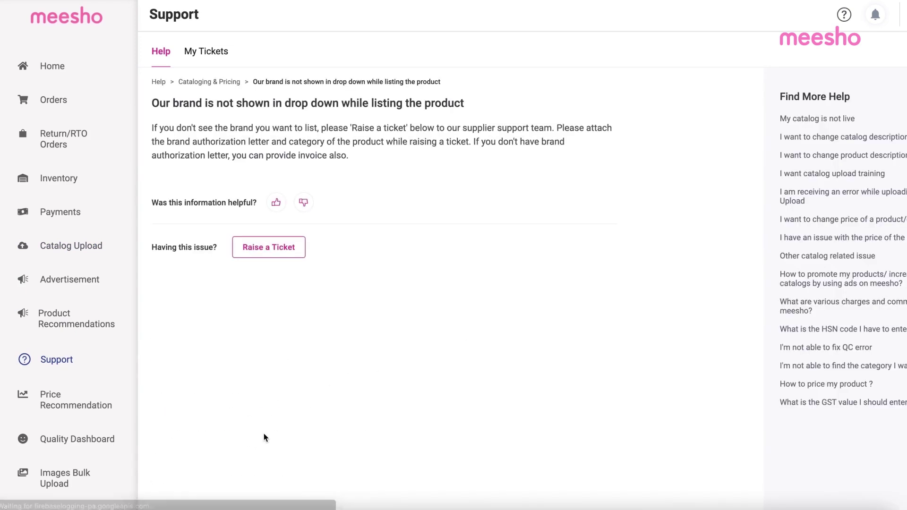
left_click(281, 254)
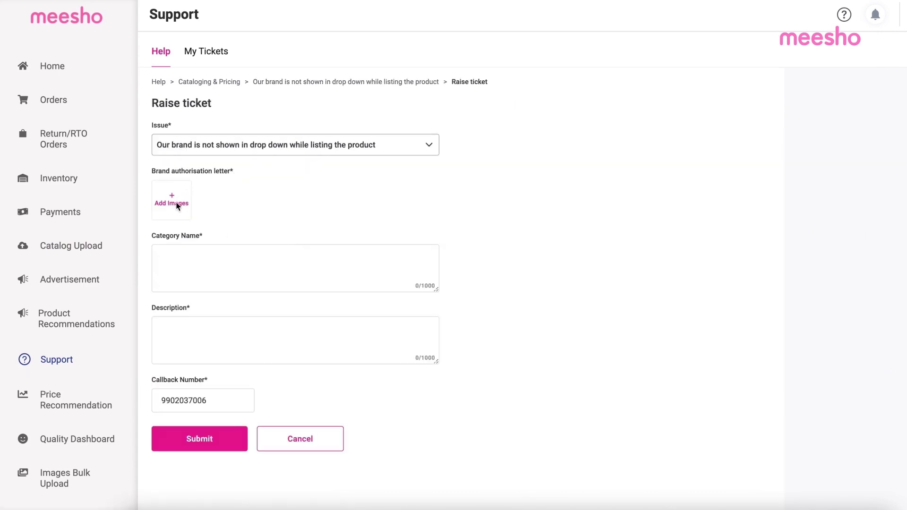
Attach an image of the brand authorisation letter to the support ticket
left_click(175, 202)
left_click(426, 157)
left_click(704, 334)
Enter "Enter category name details here" as the category name, fill in a placeholder description and submit the ticket
left_click(273, 263)
type("Enter category name details here")
left_click(262, 352)
type("En")
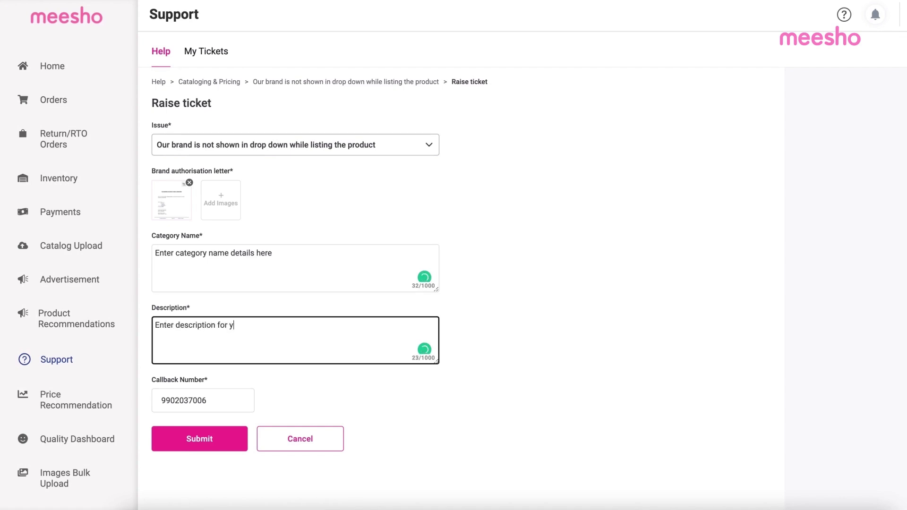
left_click(227, 448)
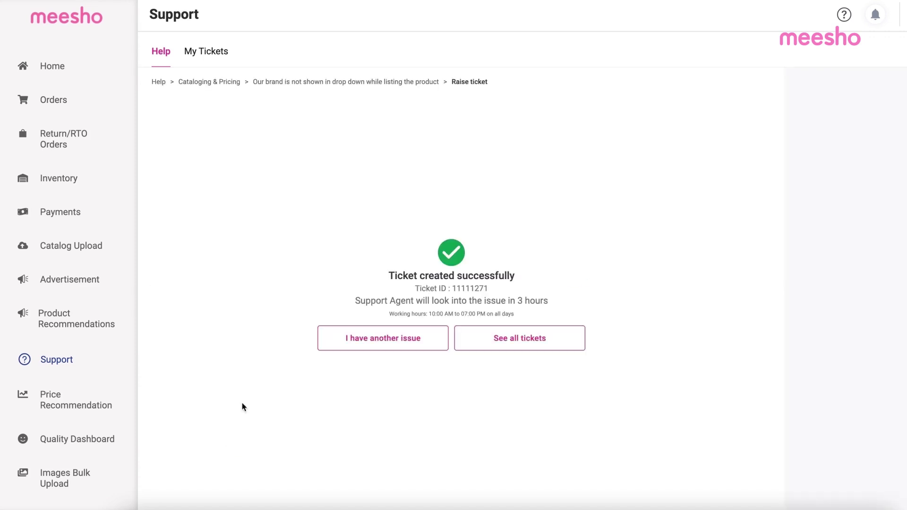
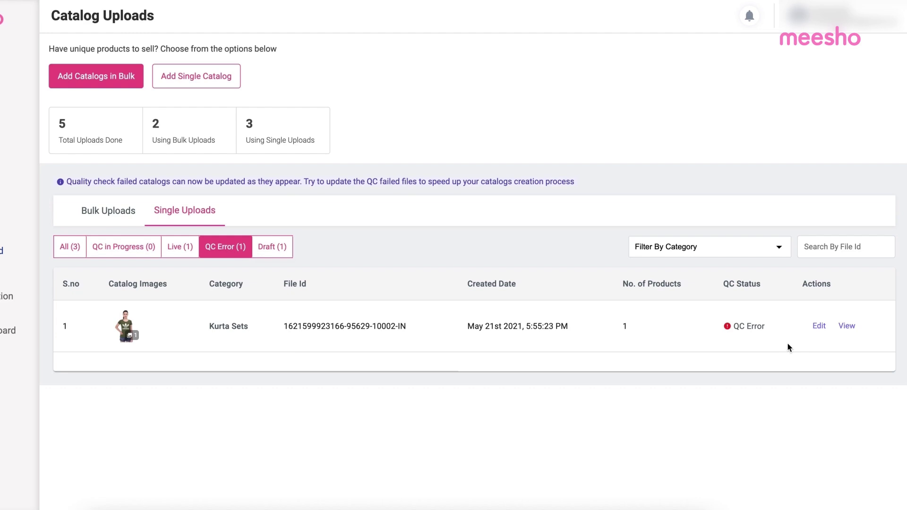
Open the QC Error Kurta Sets catalog for editing and examine Product 1's Meesho Price error and its other details
left_click(819, 326)
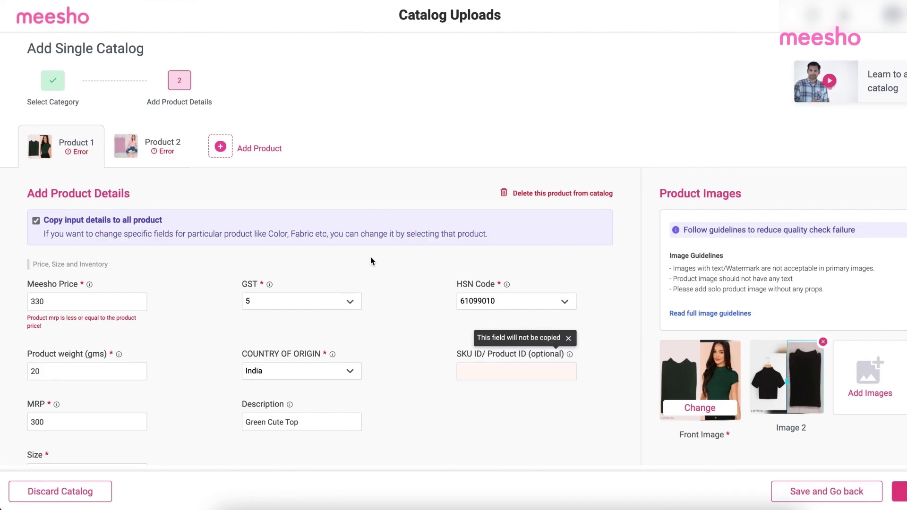
left_click(568, 338)
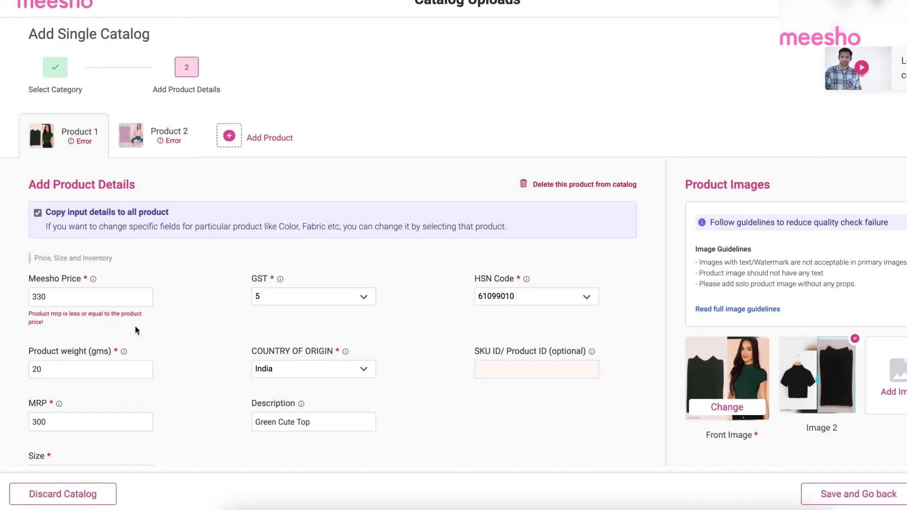
left_click_drag(45, 324, 32, 319)
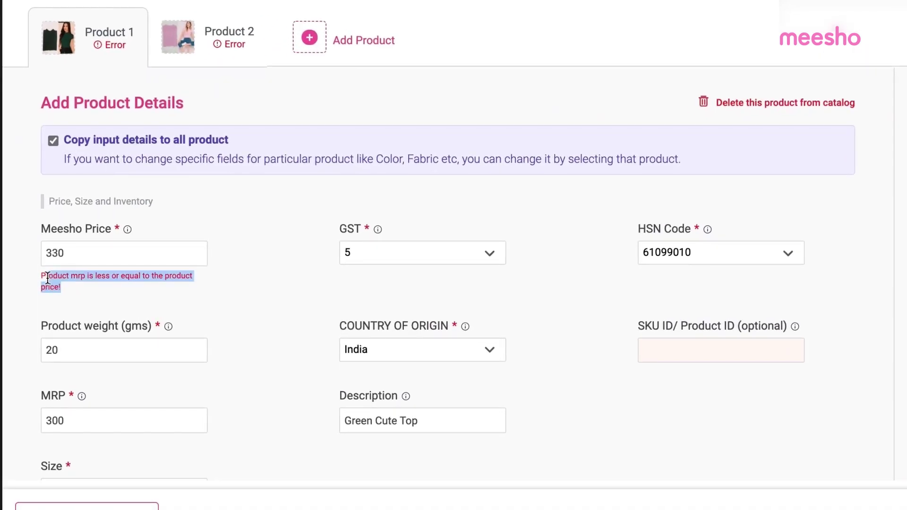
left_click_drag(48, 279, 40, 276)
left_click(74, 291)
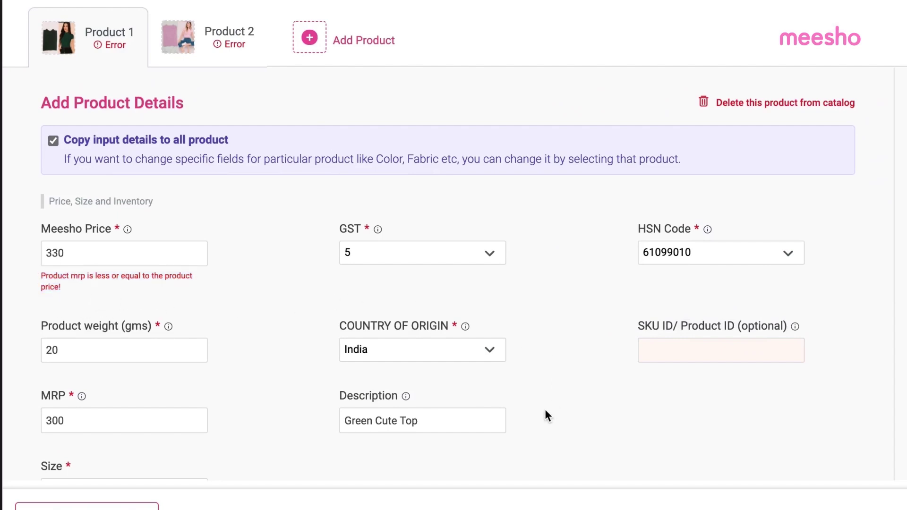
scroll(545, 409, "down", 9)
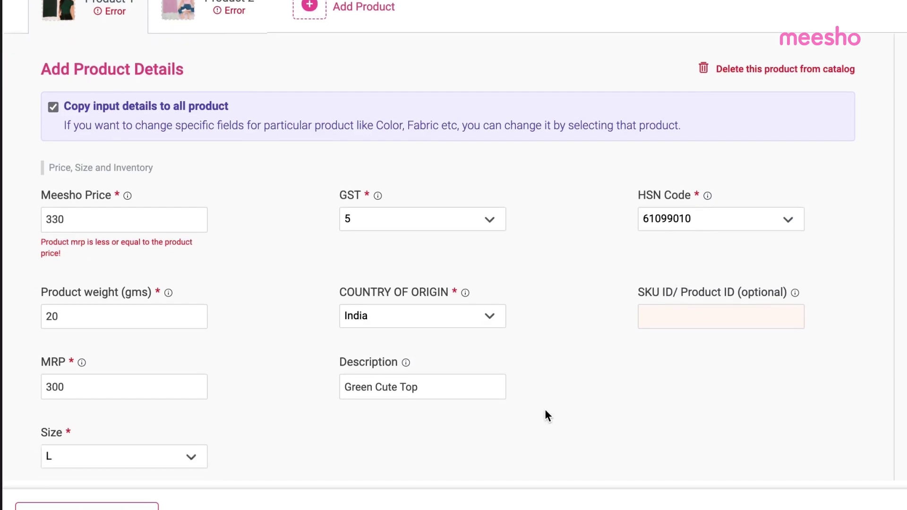
scroll(610, 152, "down", 3)
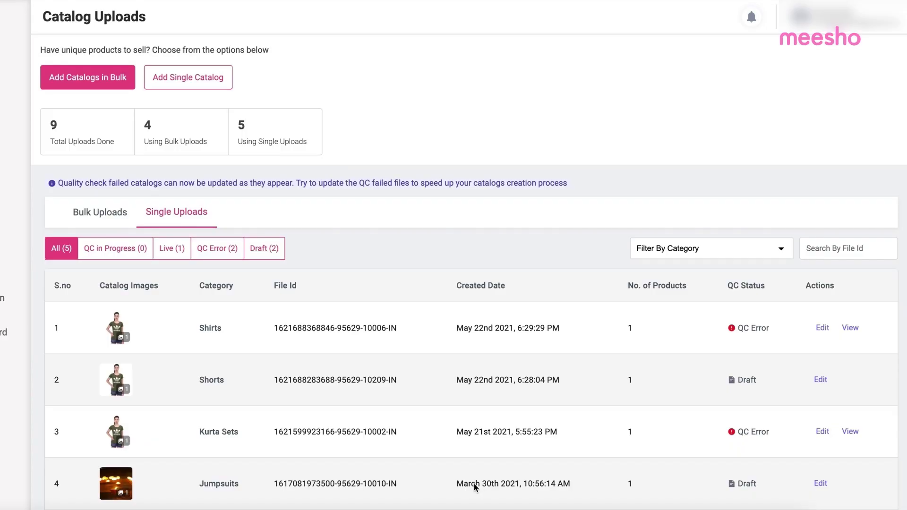
Open the QC Error Shirts catalog for editing and examine the error under its Meesho Price
left_click(820, 328)
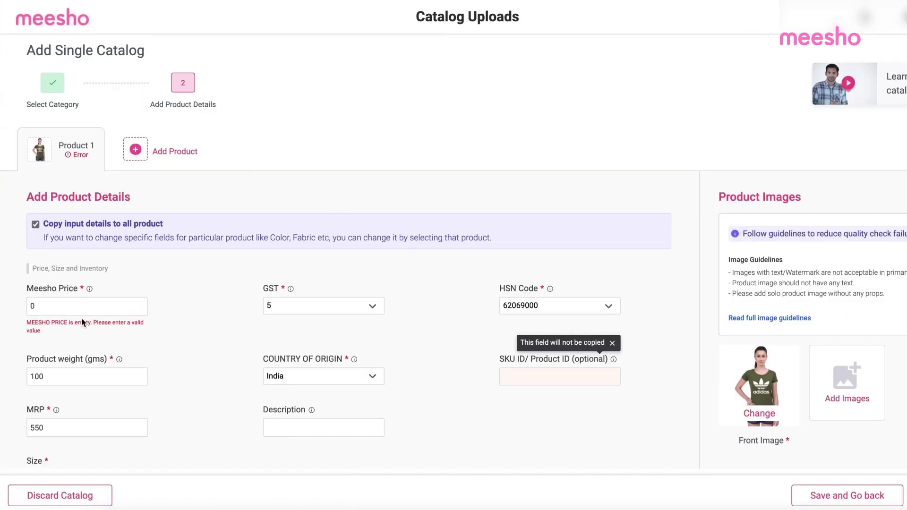
left_click_drag(26, 322, 46, 333)
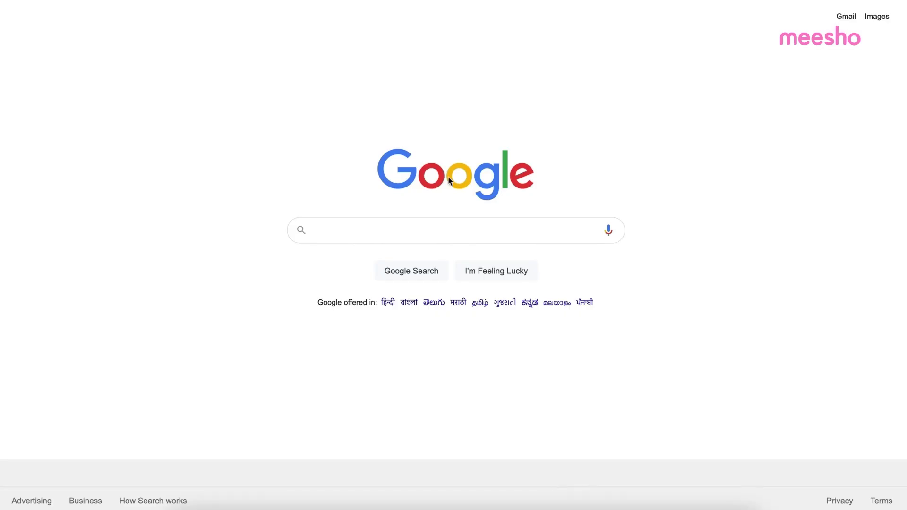
Search Google for "compress images" and open the Compress JPEG Images Online site
left_click(432, 228)
type("com")
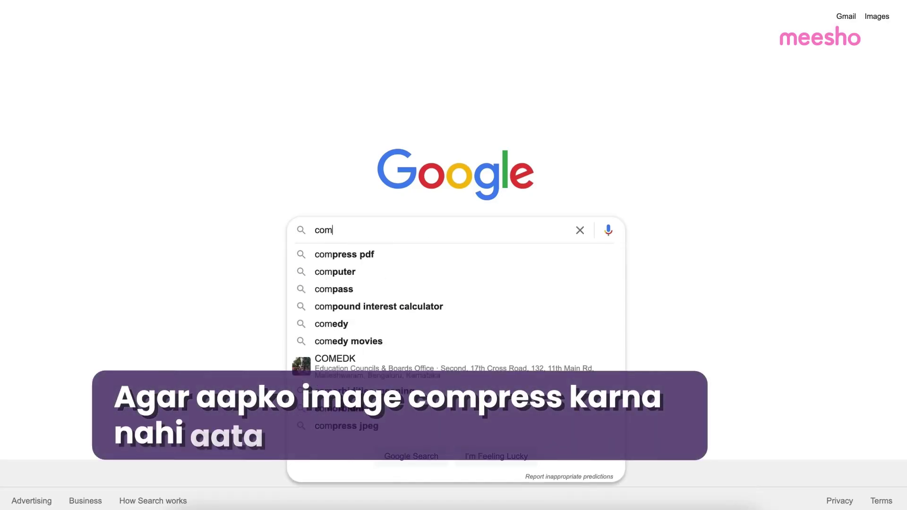
type("press images")
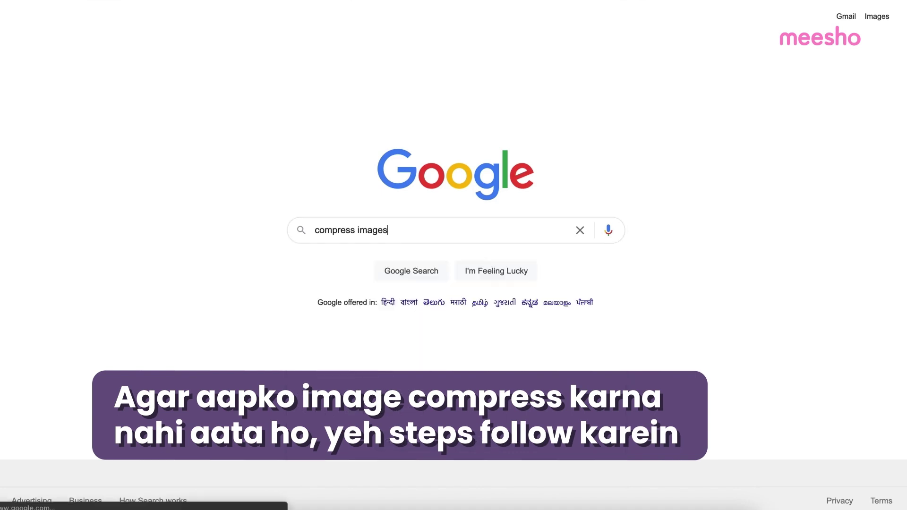
key("Return")
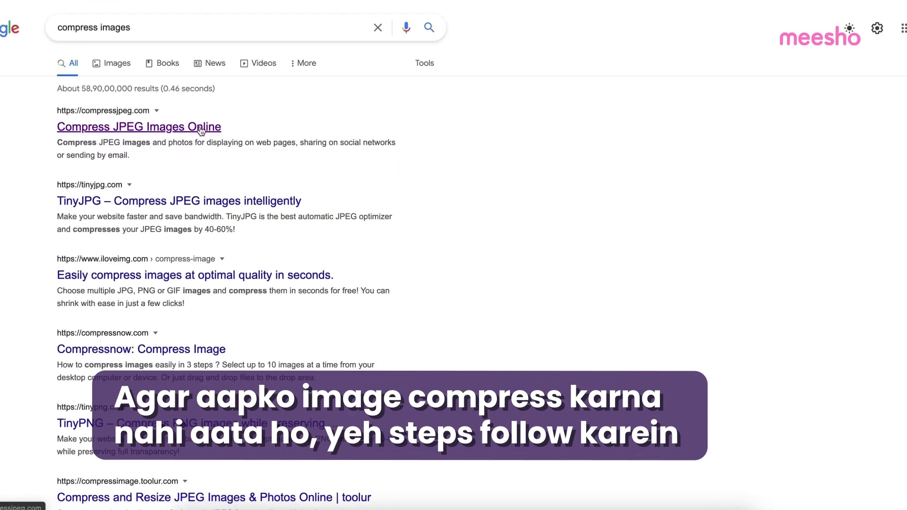
left_click(201, 128)
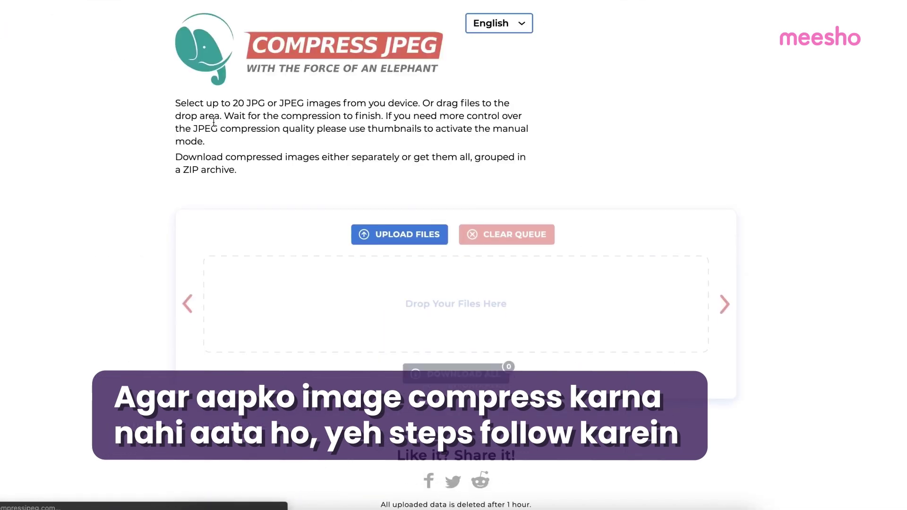
Upload IMG-20210605-WA0002.jpg from the fwdimagesrequired (1) folder in Downloads for compression
left_click(401, 234)
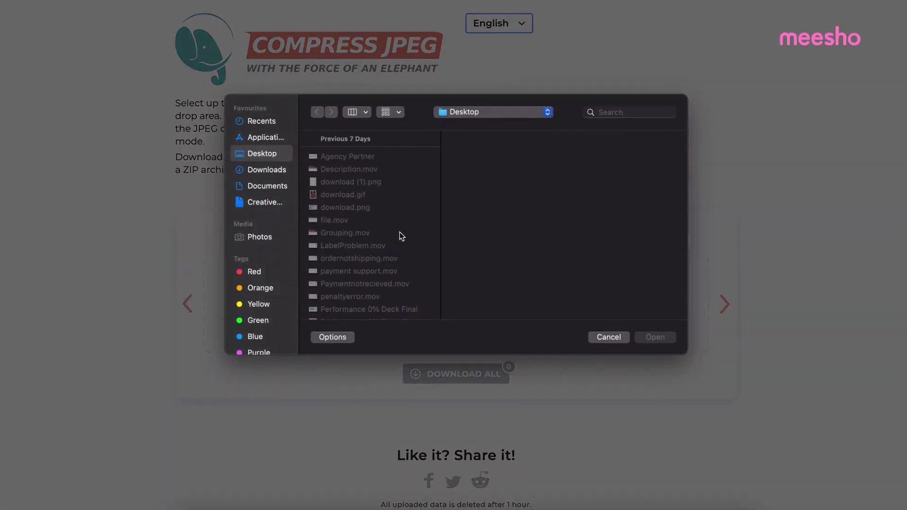
scroll(381, 265, "down", 3)
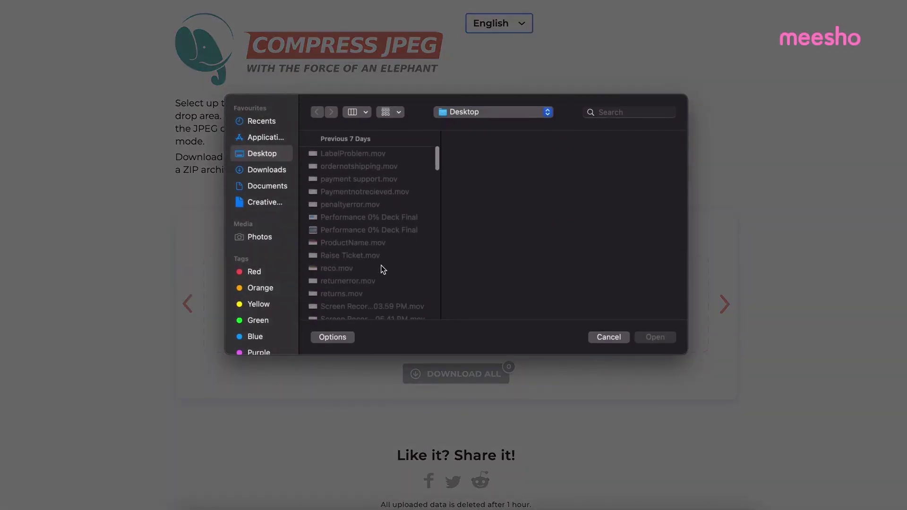
left_click(283, 170)
scroll(377, 262, "down", 3)
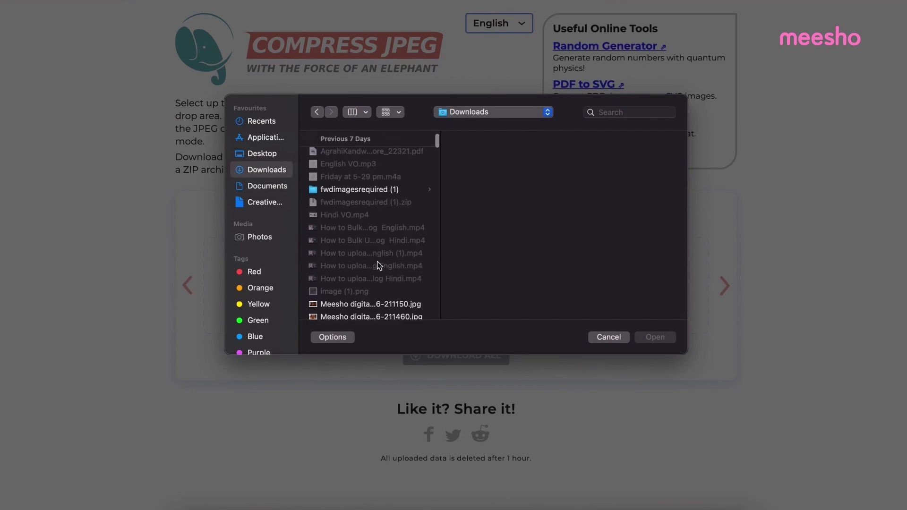
left_click(385, 188)
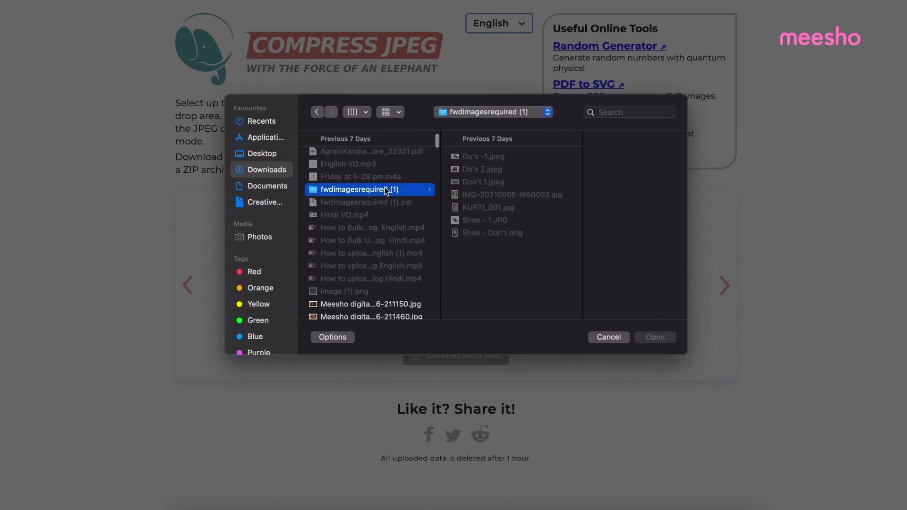
left_click(480, 194)
left_click(656, 337)
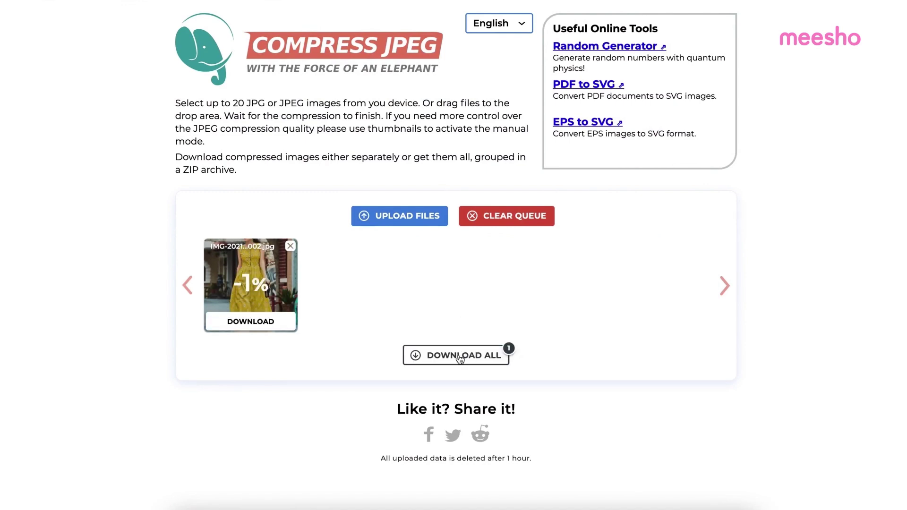
Download the compressed image and check the file size of IMG-20210605-WA0002-min.jpg in its file information
left_click(459, 357)
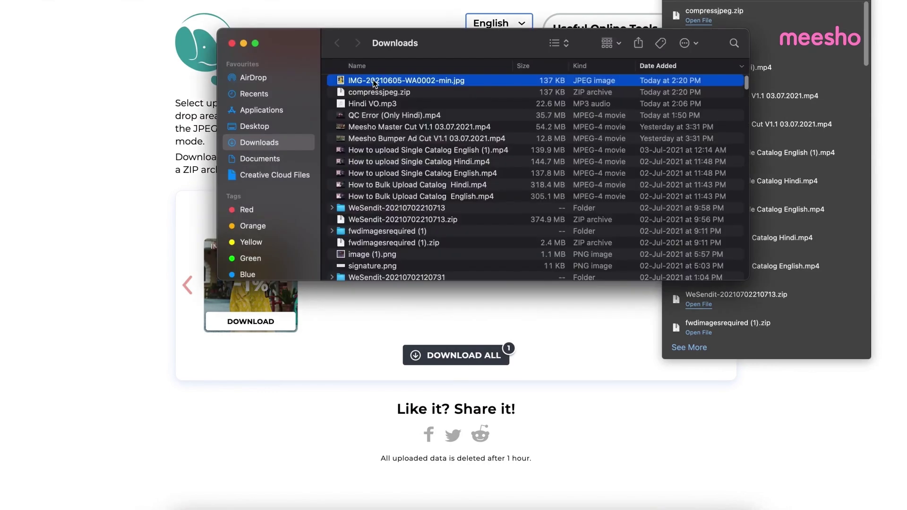
right_click(373, 81)
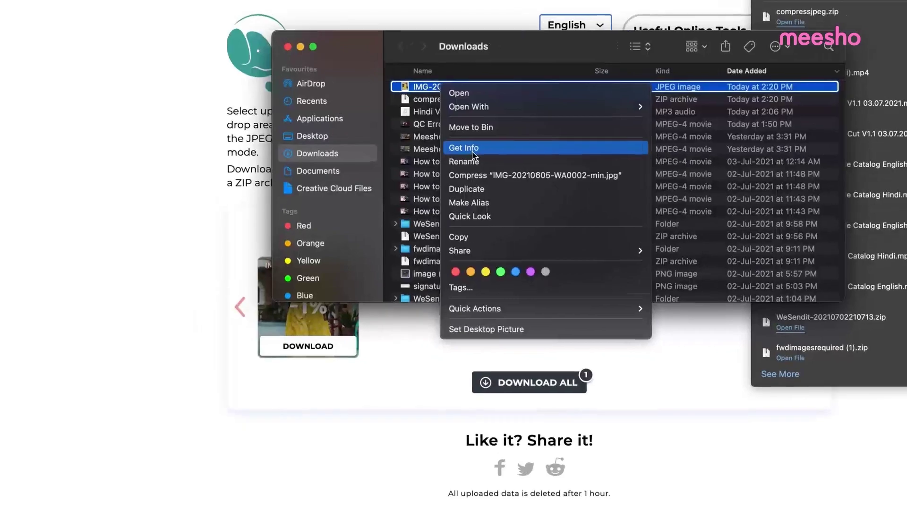
left_click(387, 137)
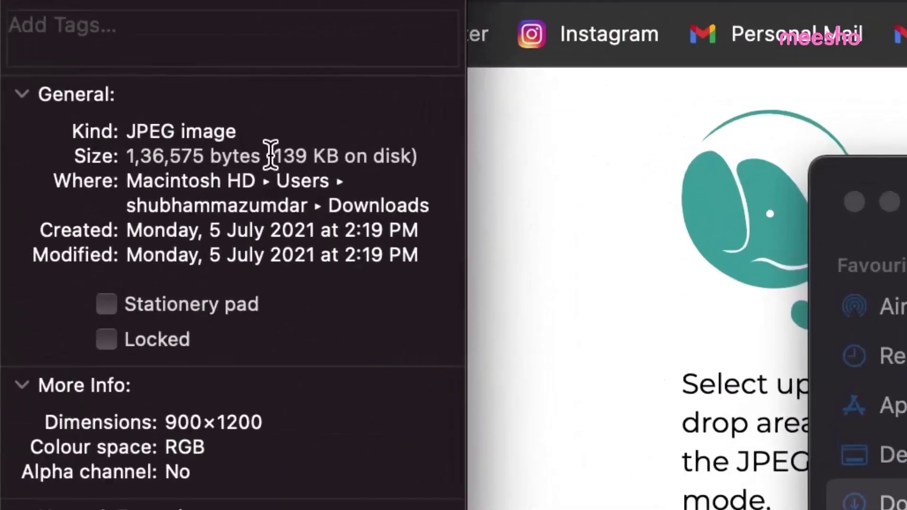
left_click_drag(271, 155, 340, 155)
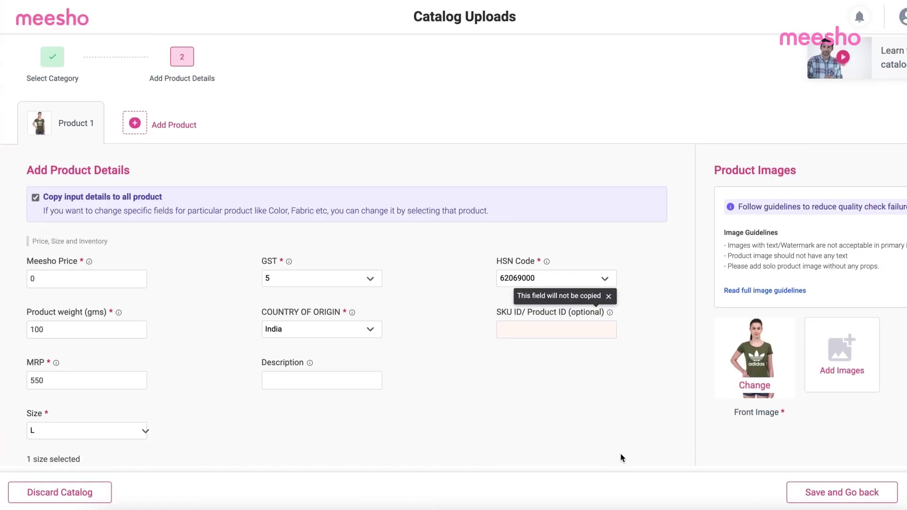
Review Product 1's details and attributes in the single catalog, save it and return to the catalog list
scroll(614, 452, "down", 3)
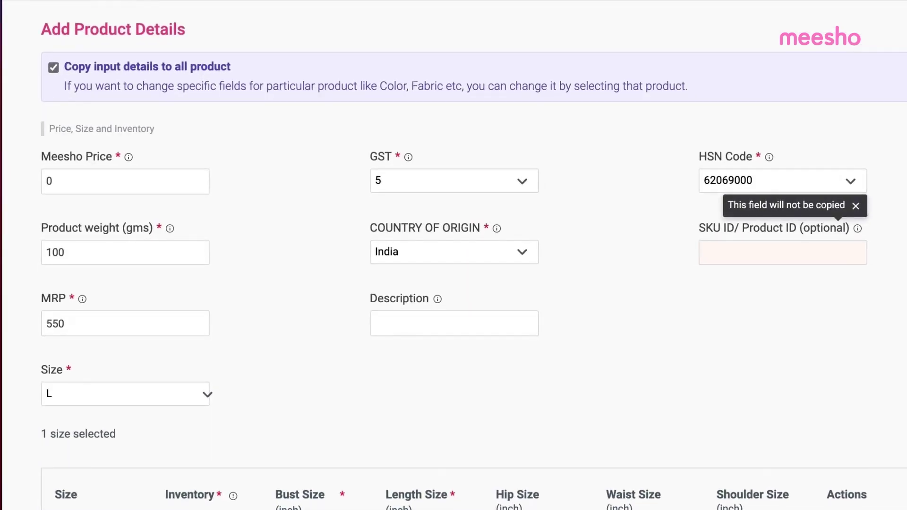
scroll(458, 444, "down", 3)
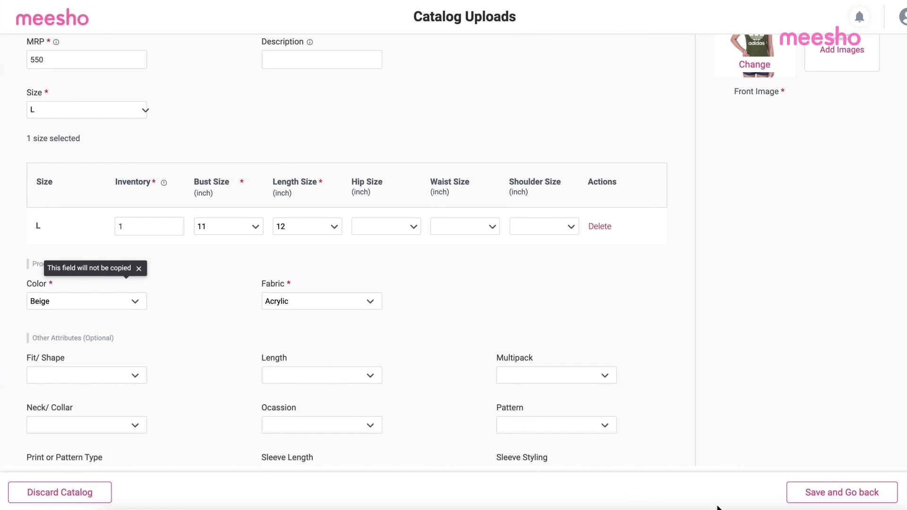
left_click(815, 493)
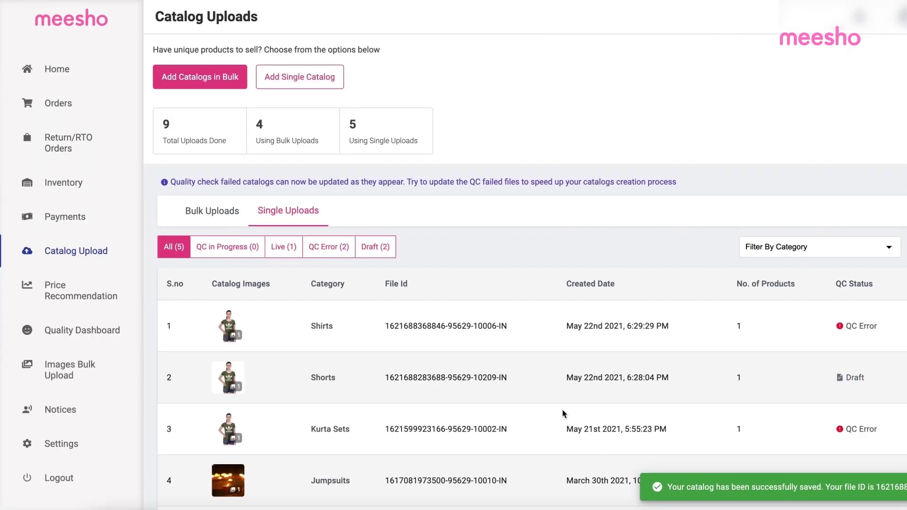
Start a new single catalog in the category Women Fashion, Western Wear, Tops, Tshirts & Shirts, Tshirts
left_click(259, 76)
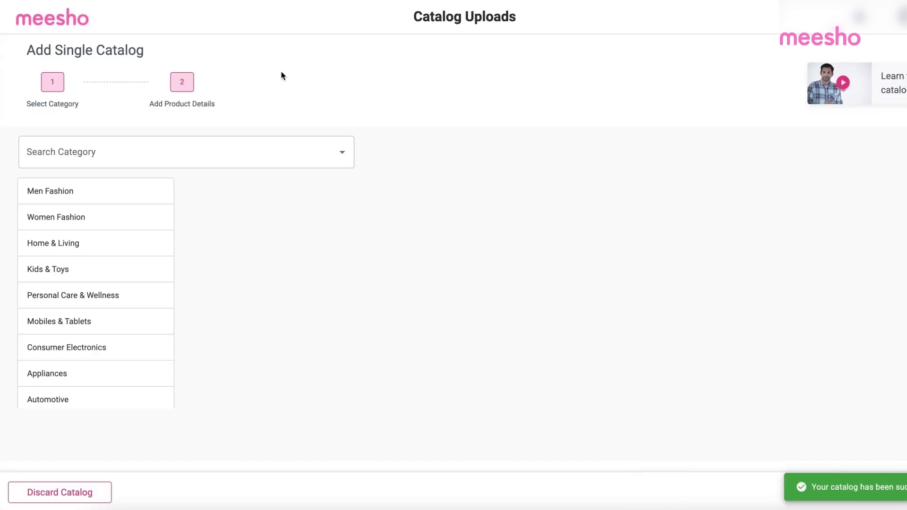
left_click(236, 162)
type("women to")
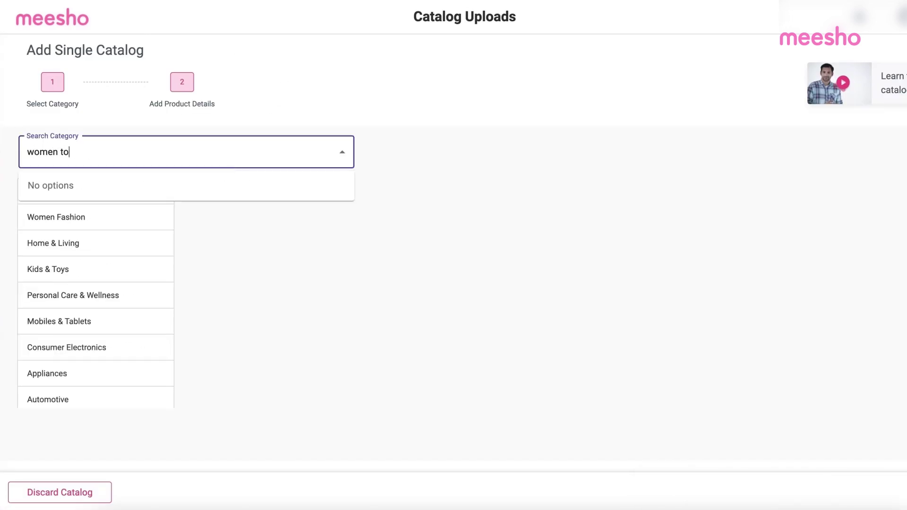
key("BackSpace")
key("BackSpace")
key("BackSpace")
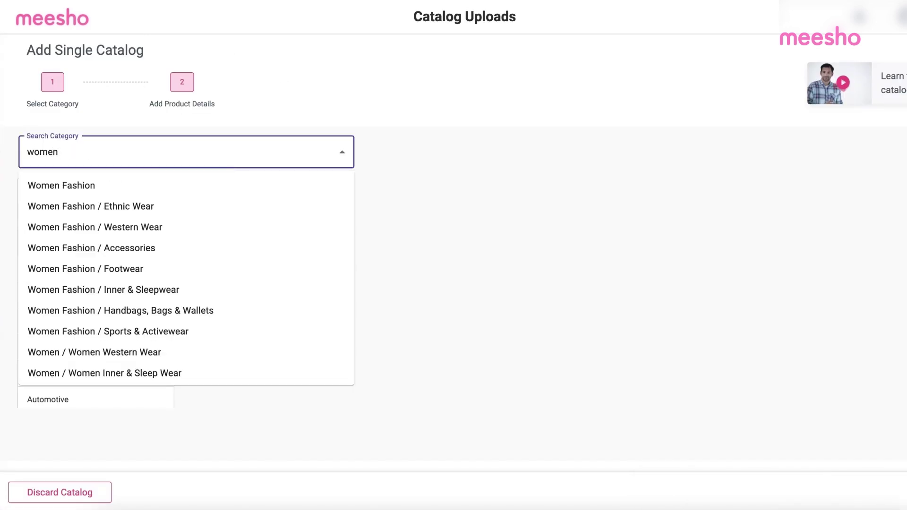
left_click(217, 230)
left_click(404, 192)
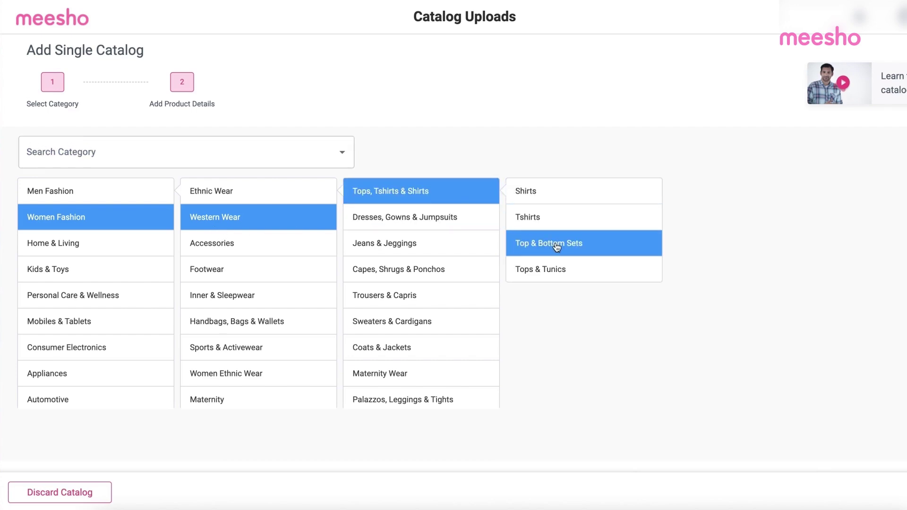
left_click(525, 216)
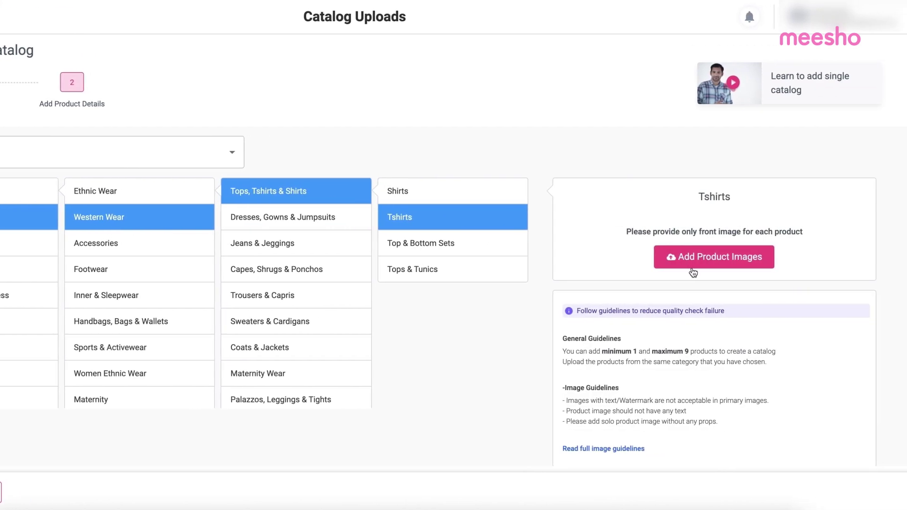
Add the adidas 500x500 JPG from Downloads as the product's front image and submit the catalog for quality check
left_click(693, 273)
scroll(351, 282, "down", 5)
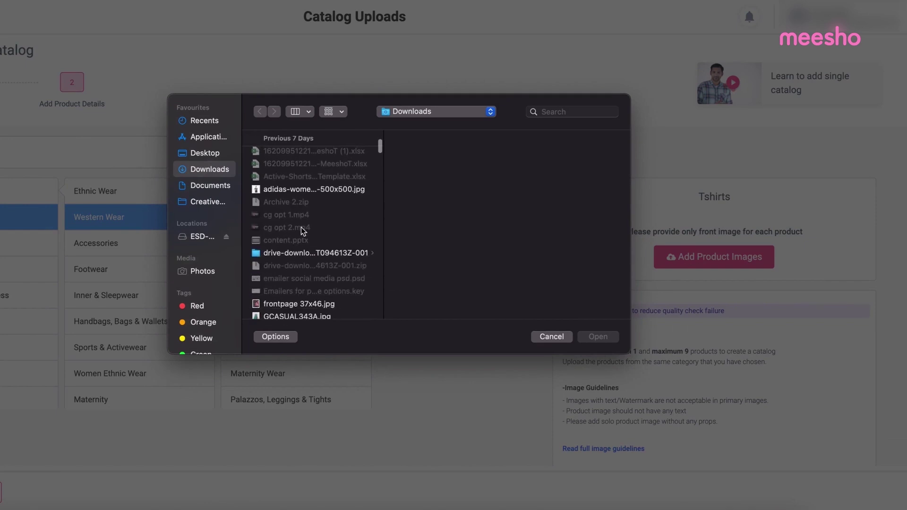
left_click(310, 191)
left_click(599, 337)
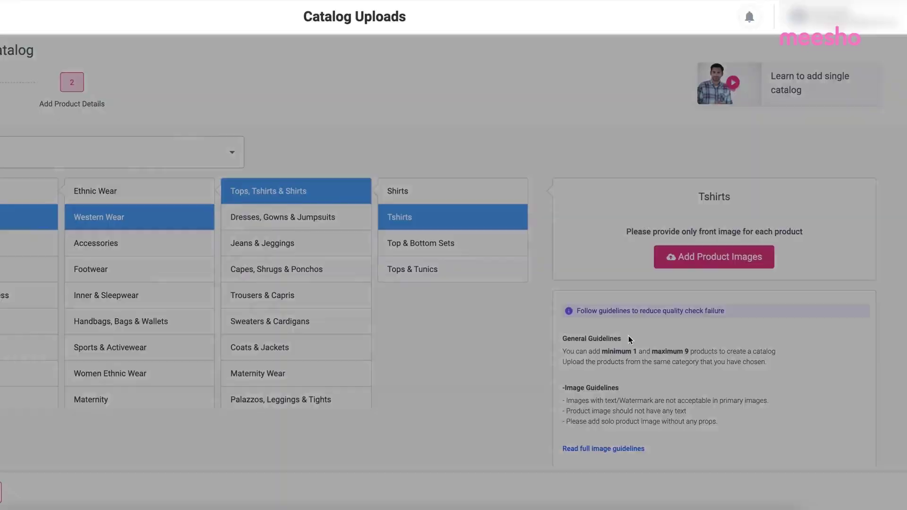
left_click(531, 370)
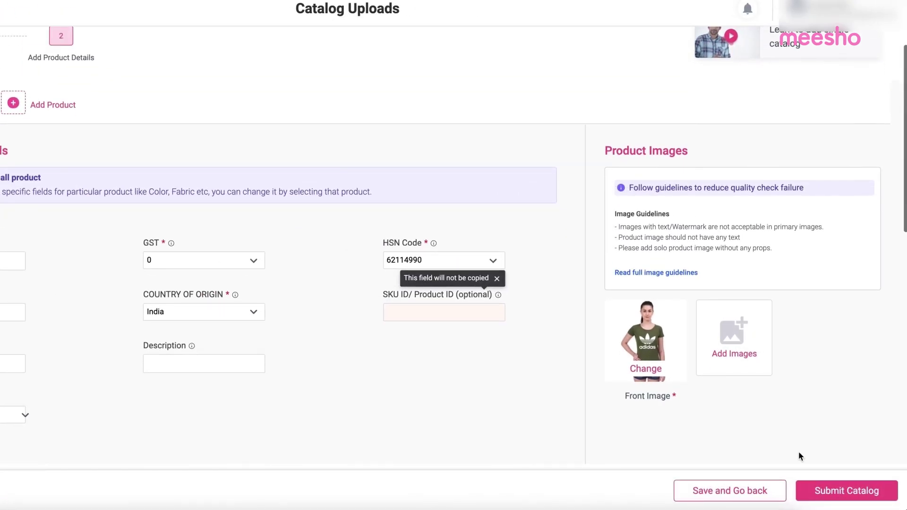
left_click(842, 492)
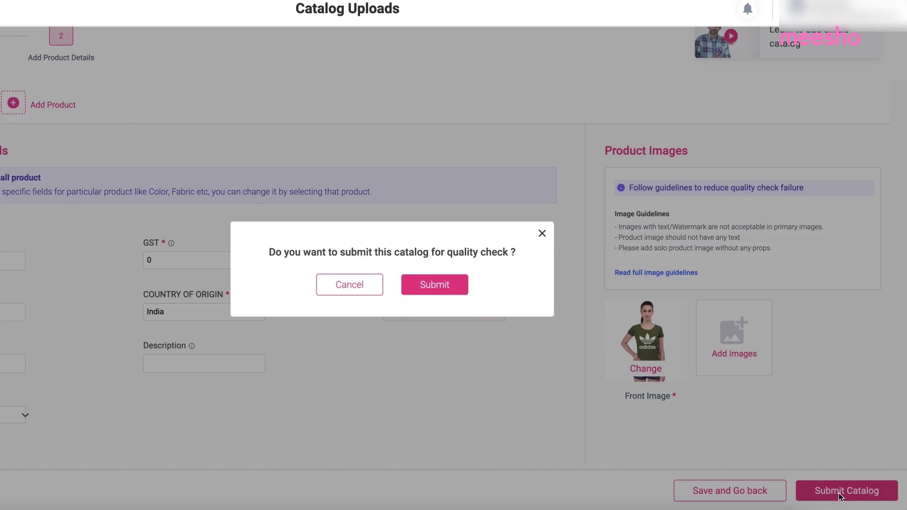
left_click(441, 296)
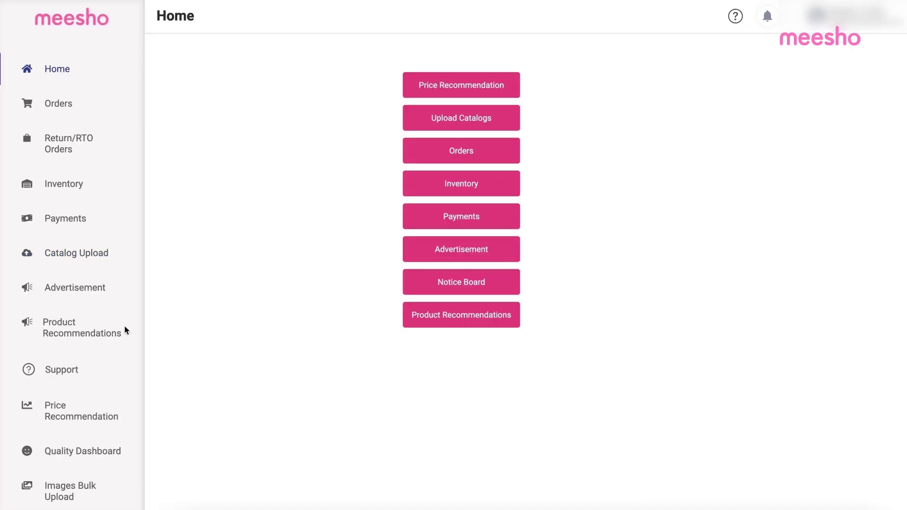
Open a new support ticket for the Cataloging & Pricing issue "I'm not able to fix QC error"
left_click(69, 372)
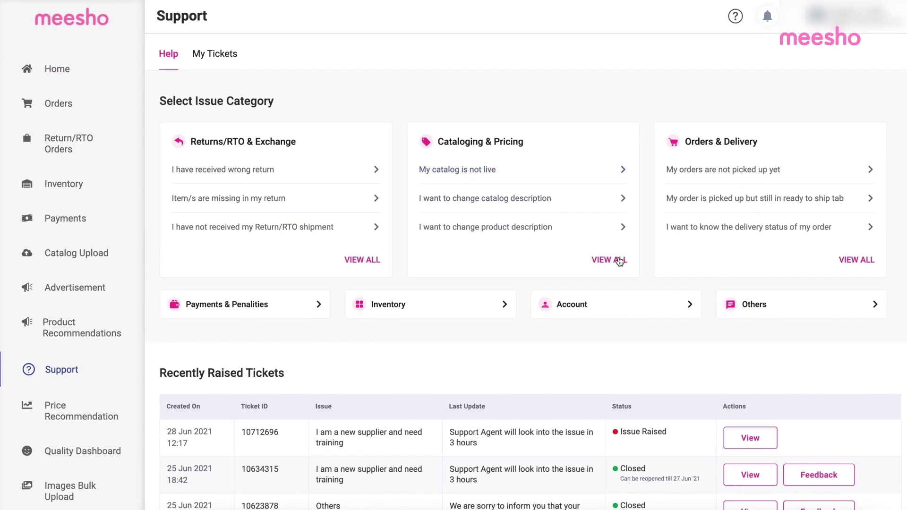
left_click(612, 261)
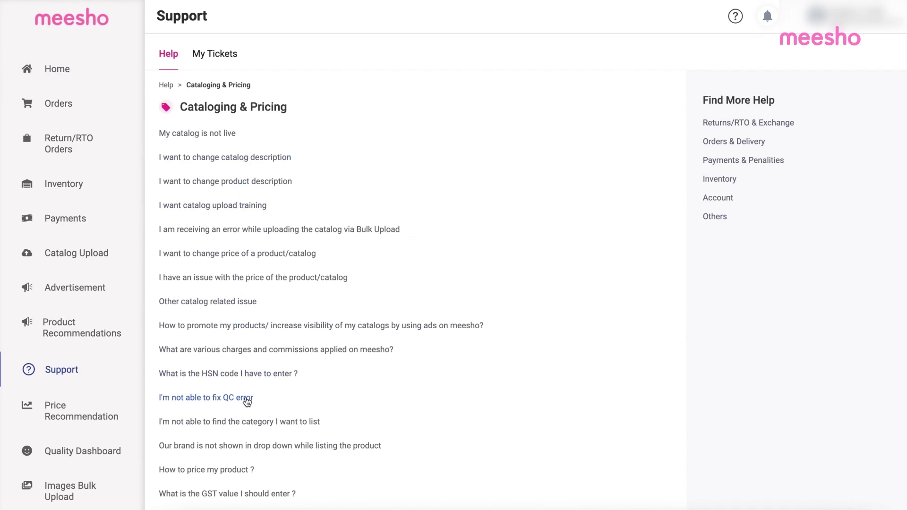
left_click(235, 399)
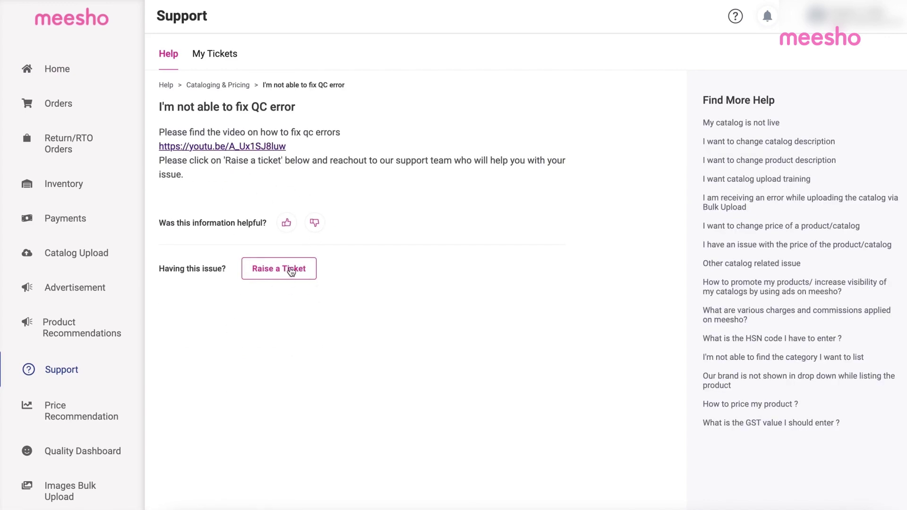
left_click(288, 268)
Set the ticket's upload method to Bulk Upload and enter the file or catalog IDs 4524 and 21312
left_click(231, 199)
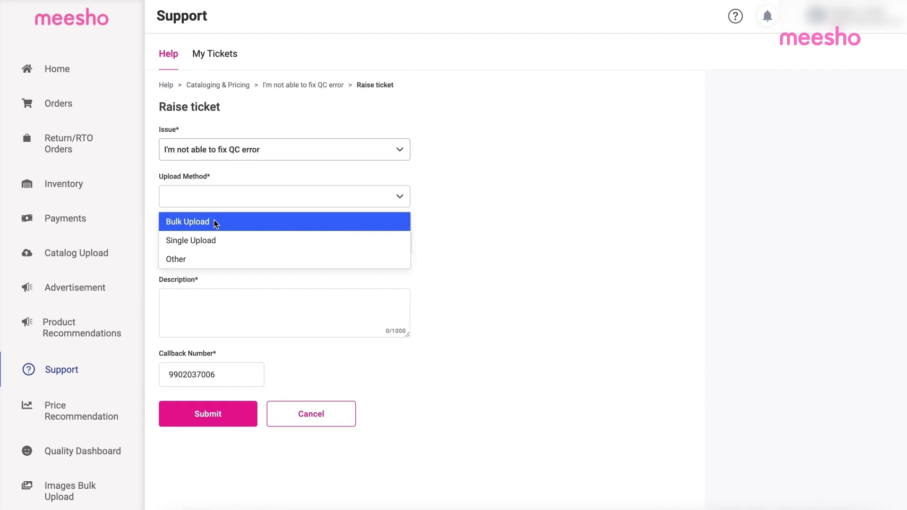
left_click(214, 221)
left_click(209, 248)
type("4524")
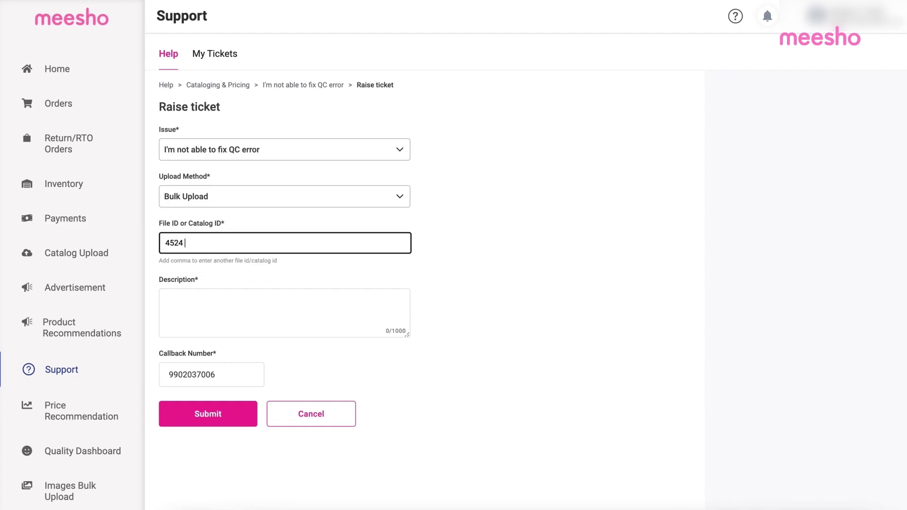
type(",21312,")
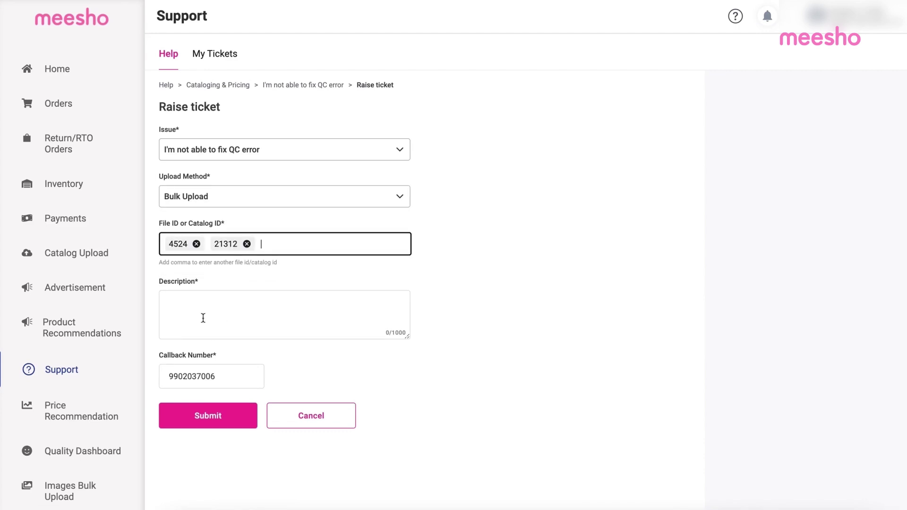
Fill in the ticket description with "Enter your details here" and submit the ticket
left_click(203, 317)
type("Enter your details here")
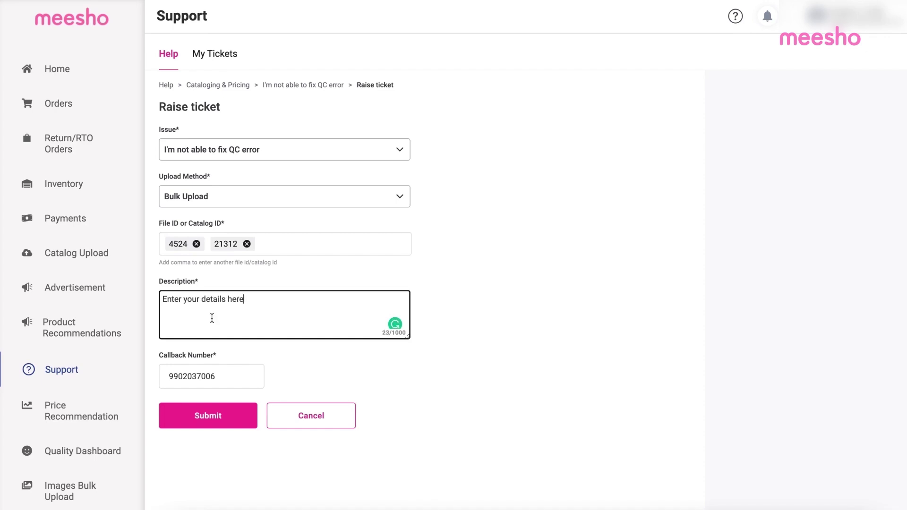
key("Tab")
left_click(202, 414)
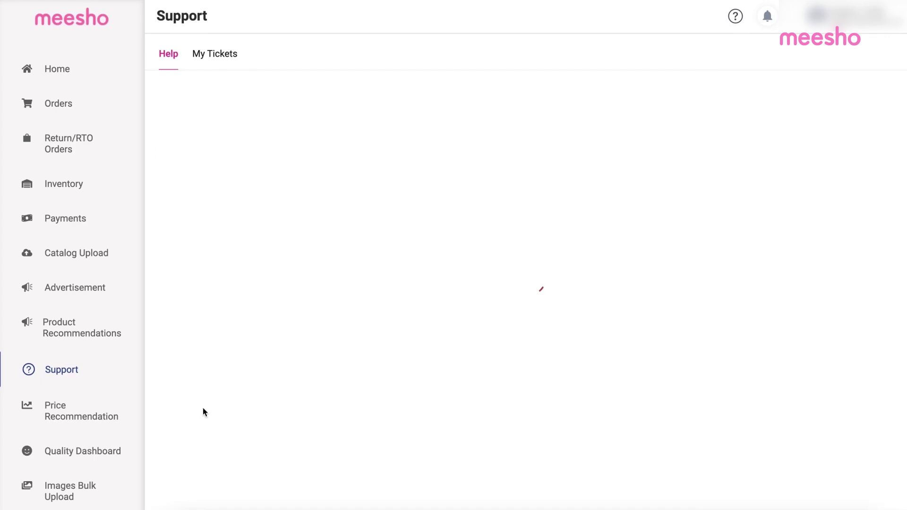